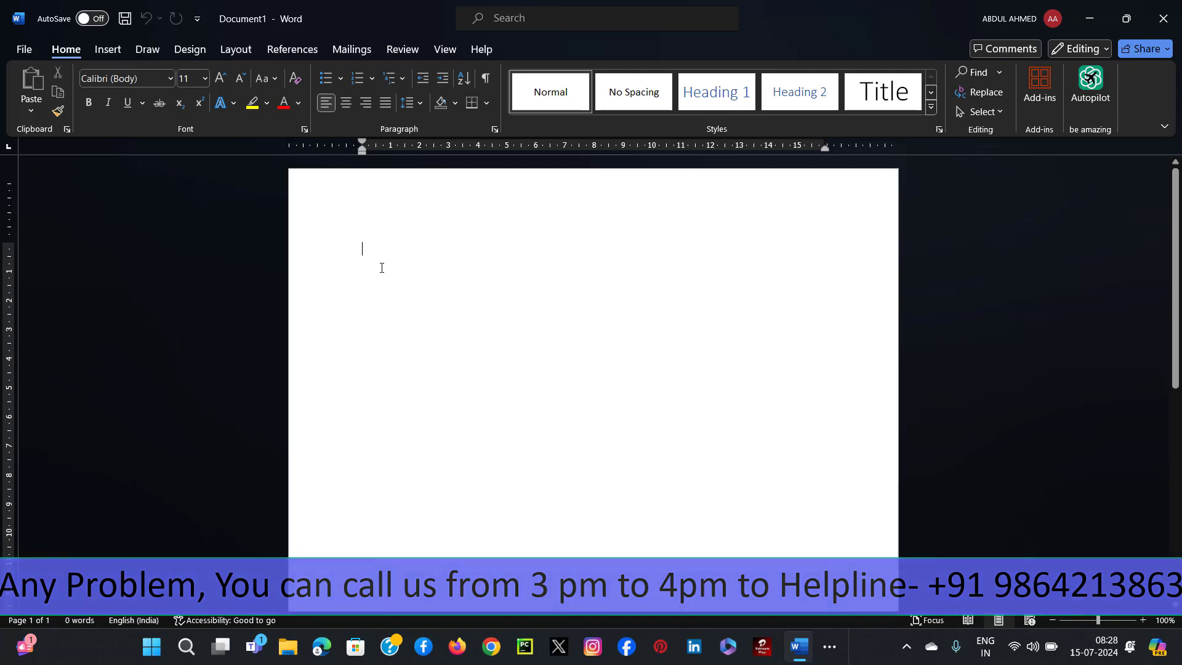
# Generate sample paragraphs in the blank document with the formula =rand().
pyautogui.write('=')
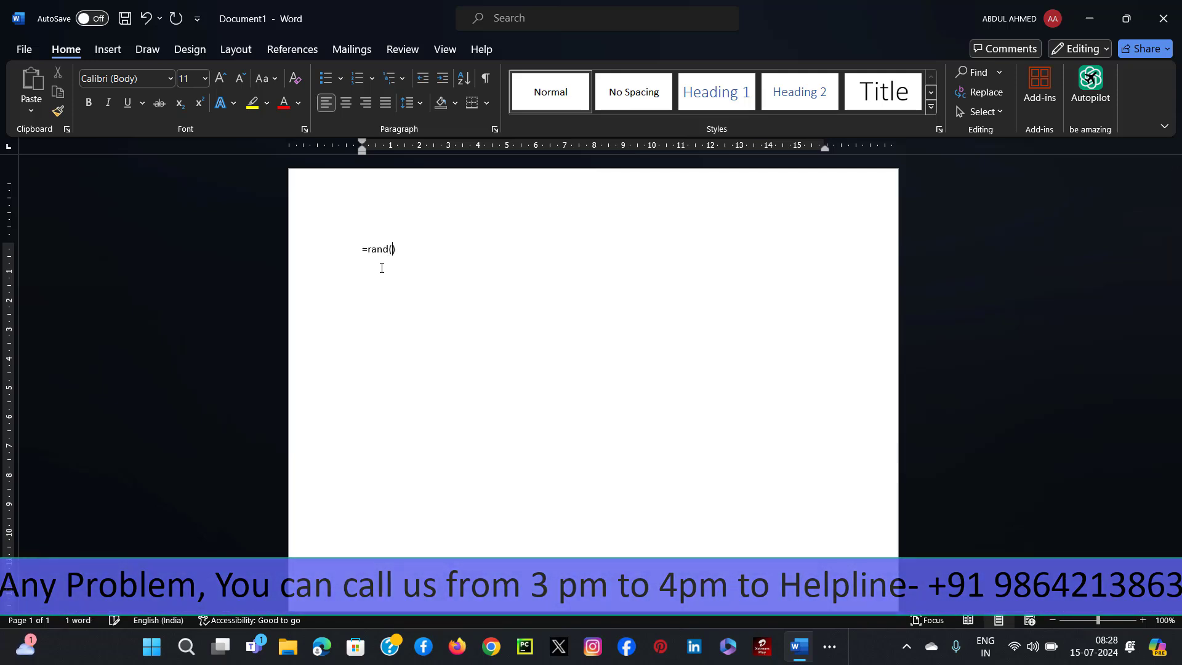
pyautogui.write('rand()')
pyautogui.press('Return')
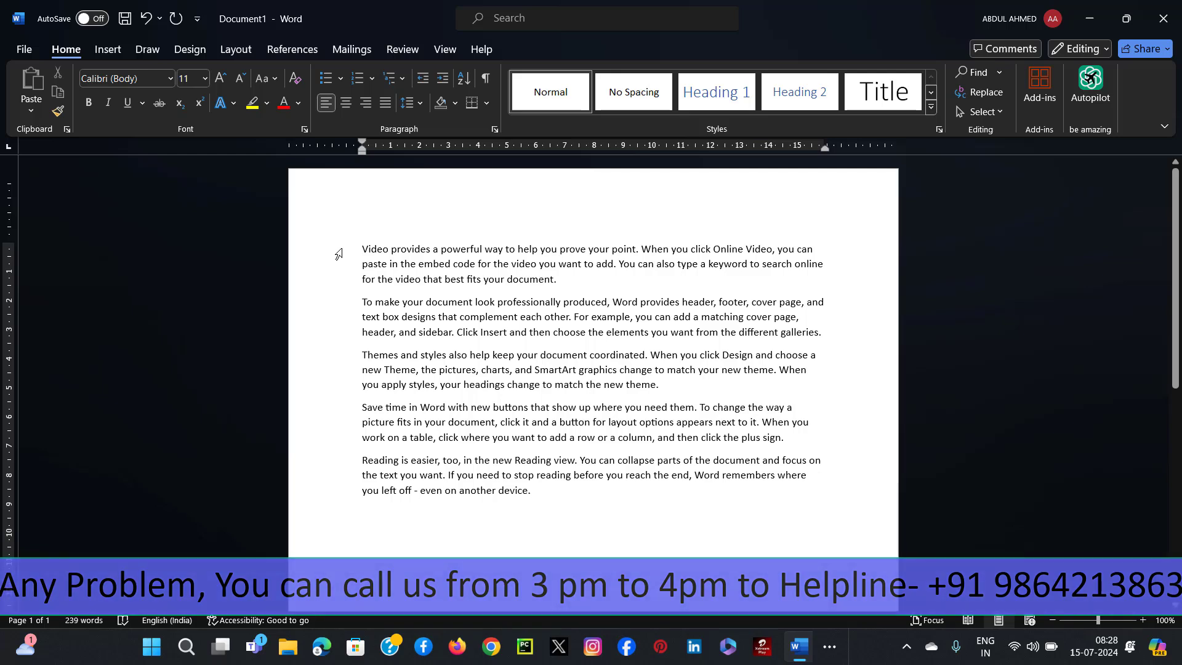
# Apply the No Spacing style to all the sample paragraphs.
pyautogui.moveTo(340, 255); pyautogui.dragTo(338, 281)
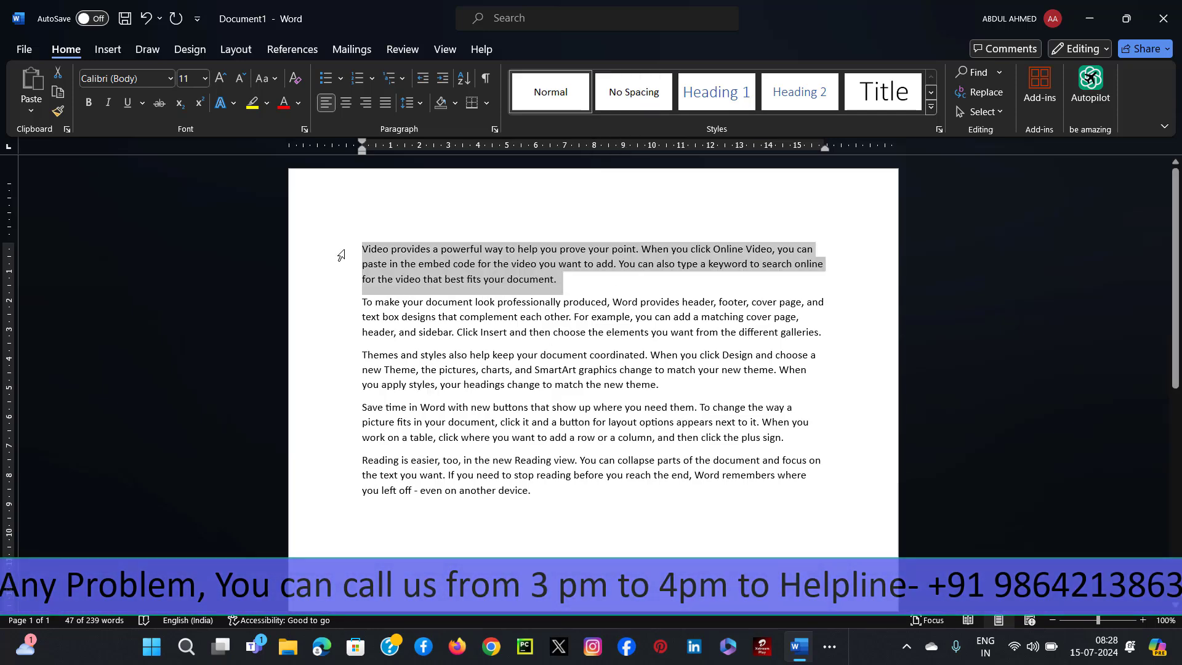
pyautogui.moveTo(341, 254); pyautogui.dragTo(348, 513)
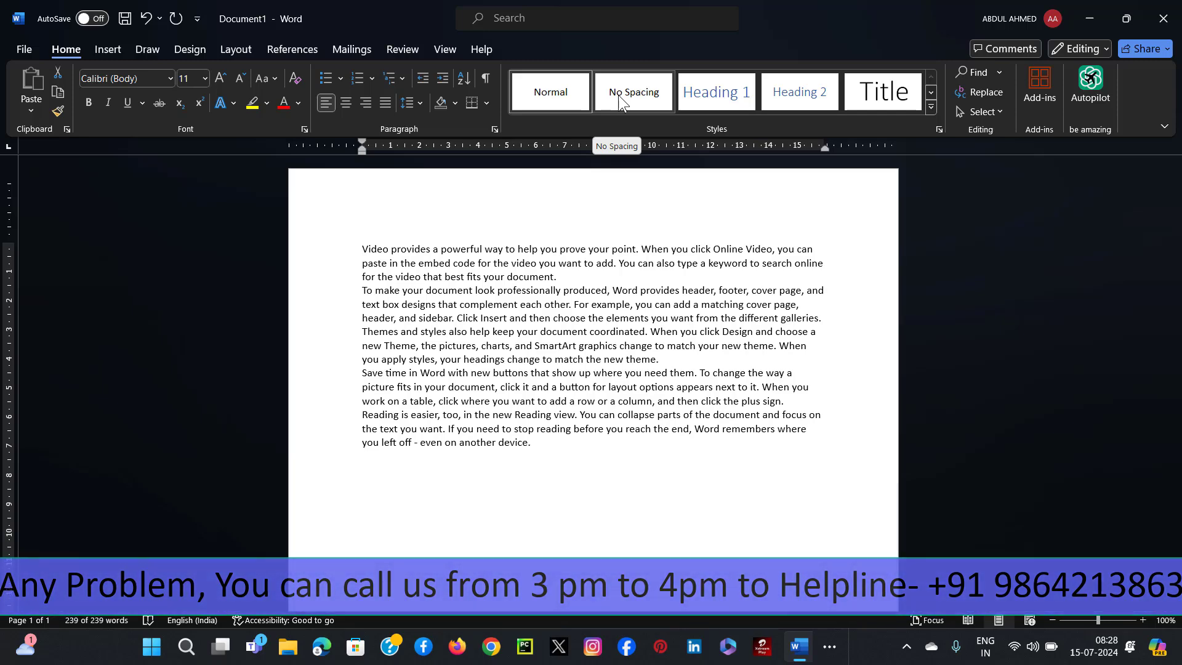
pyautogui.click(618, 95)
pyautogui.click(585, 484)
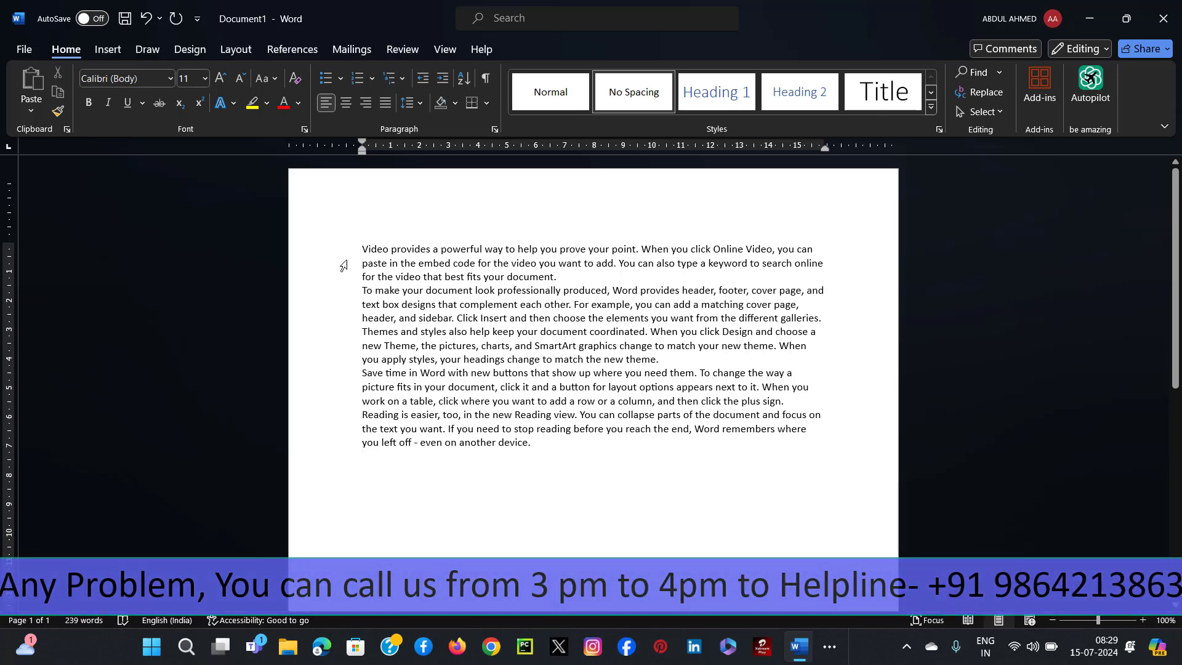
# Return all the sample paragraphs to the Normal style.
pyautogui.moveTo(333, 255); pyautogui.dragTo(343, 466)
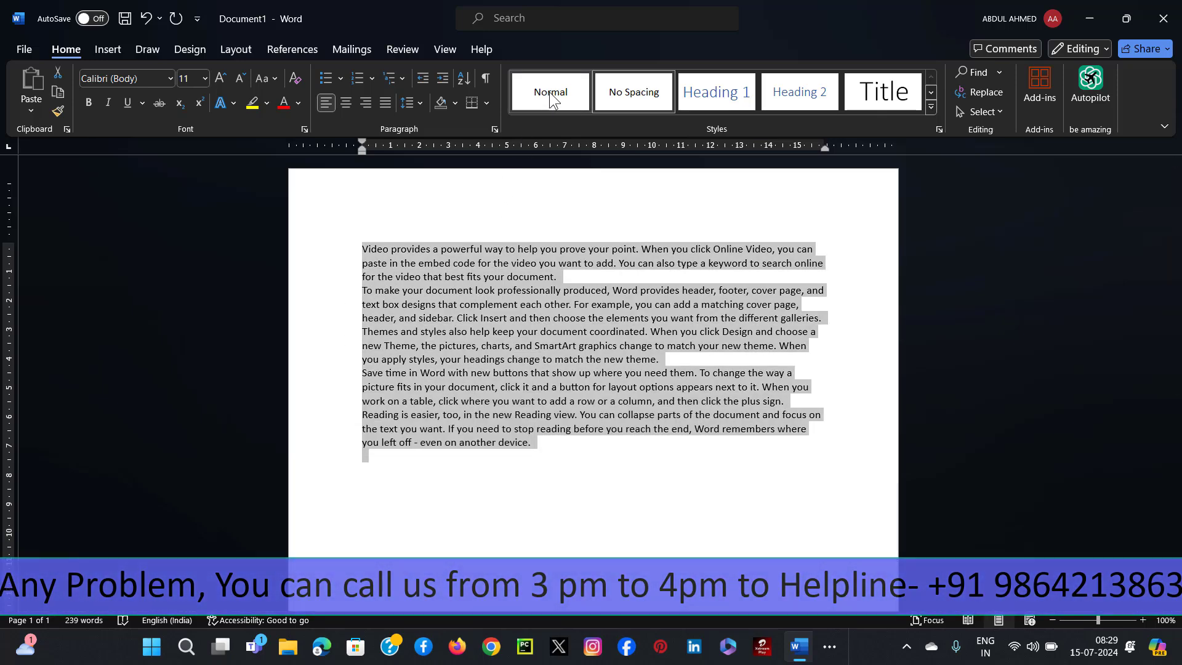
pyautogui.click(550, 96)
pyautogui.click(505, 317)
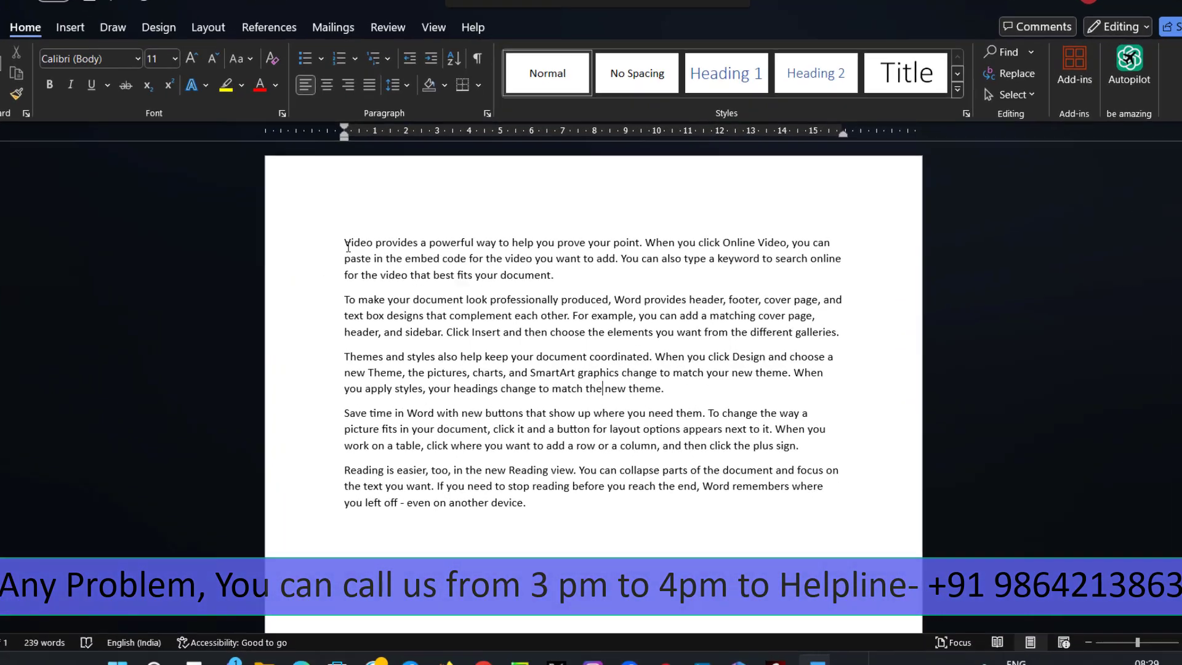
# Add the line "Oriental it centre" above the first paragraph.
pyautogui.press('Return')
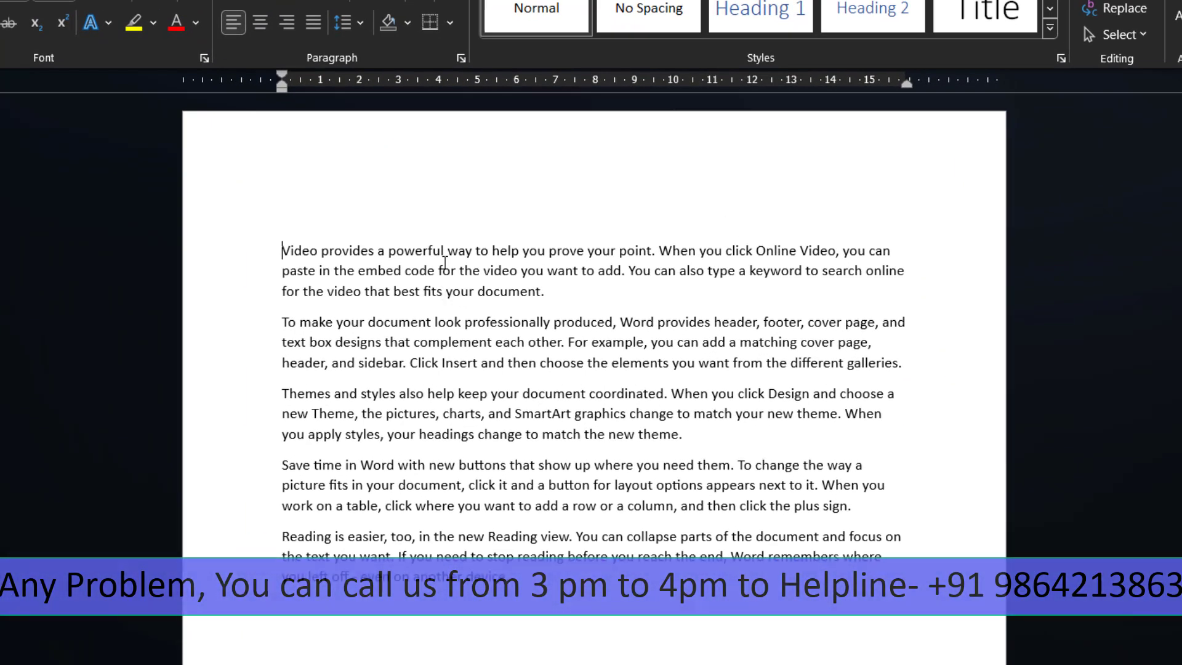
pyautogui.press('Up')
pyautogui.write('oriental it cen')
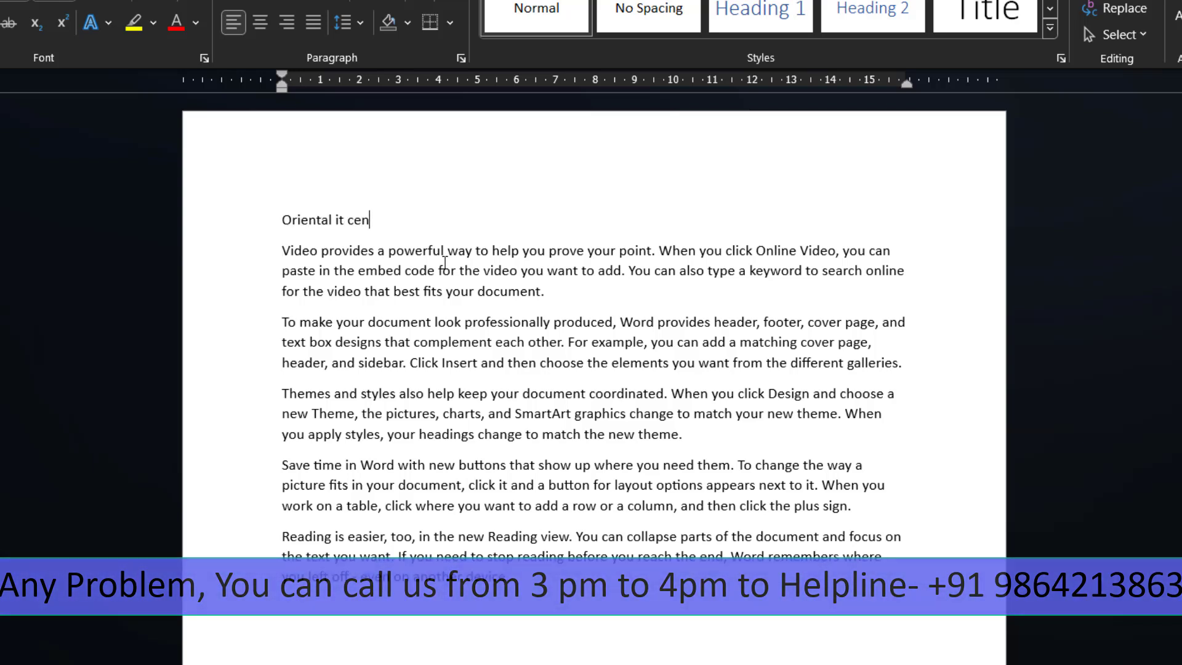
pyautogui.write('tre')
# Apply the Title style to the "Oriental it centre" line and centre it.
pyautogui.moveTo(258, 226); pyautogui.dragTo(387, 223)
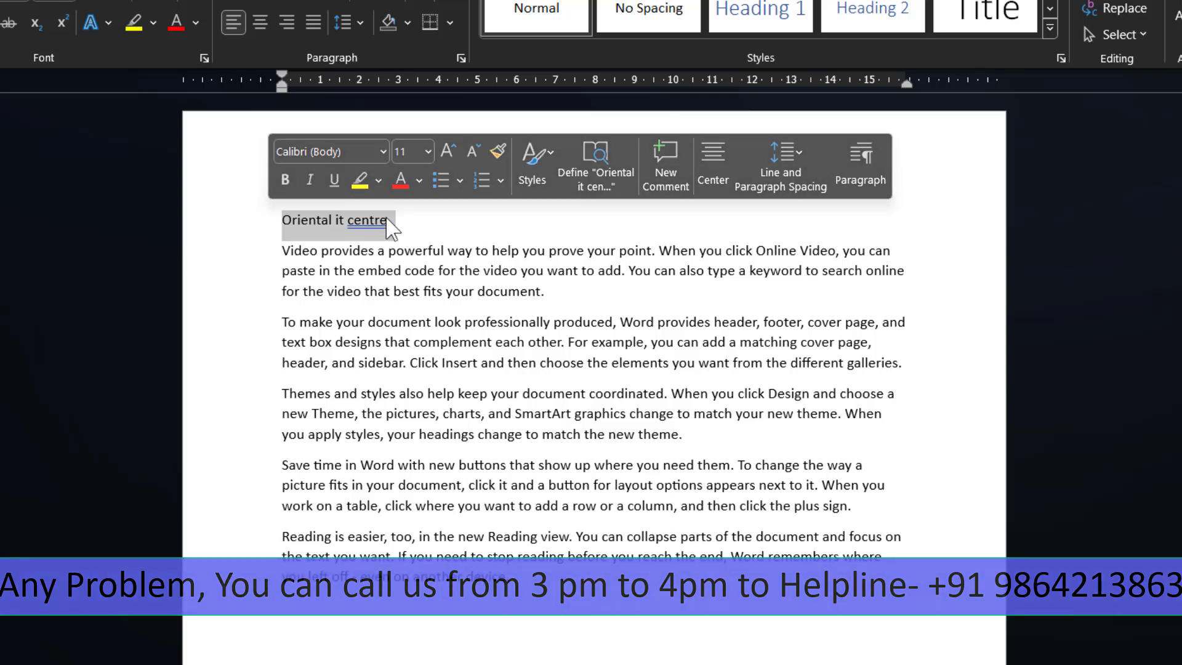
pyautogui.click(760, 13)
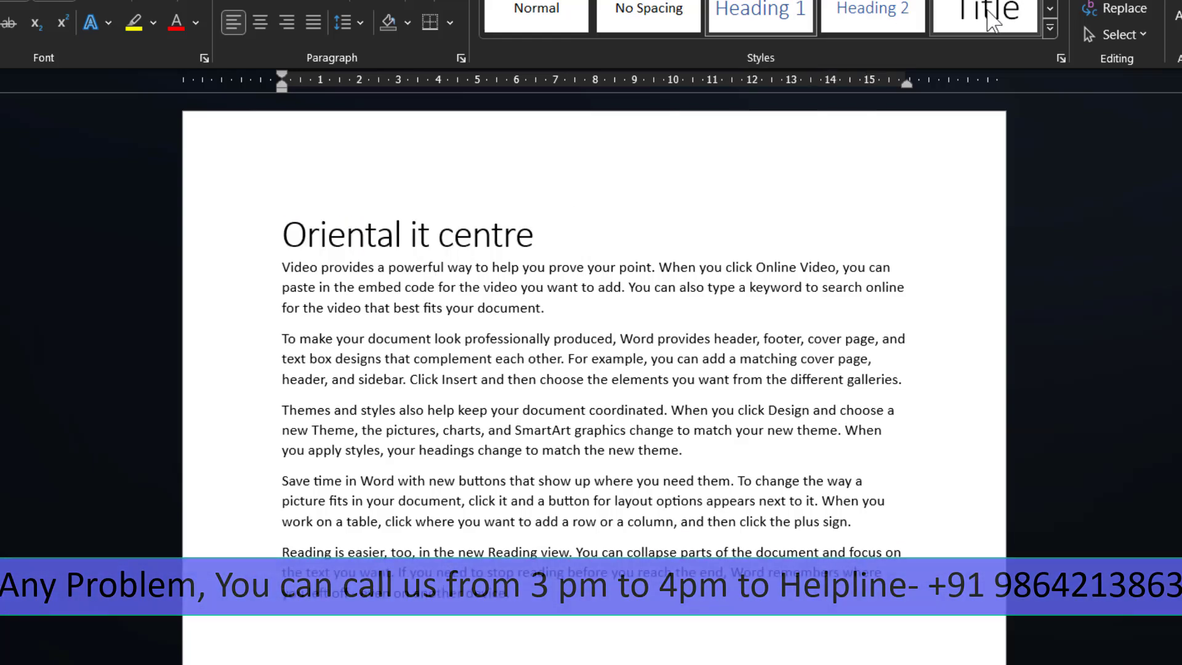
pyautogui.click(982, 17)
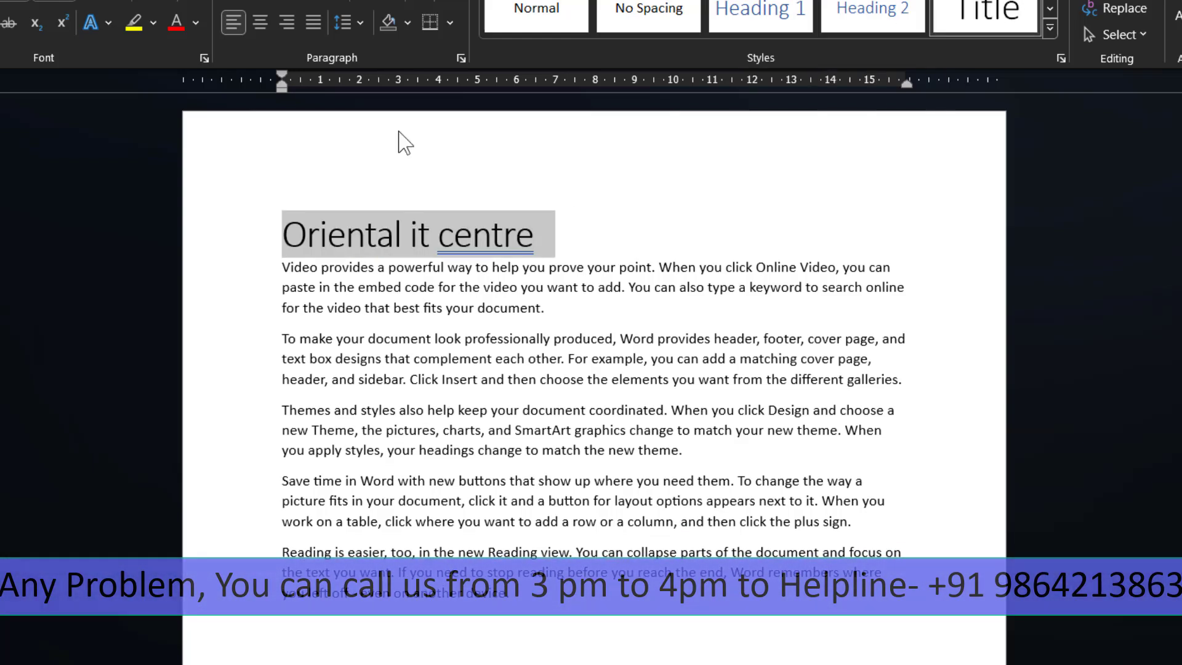
pyautogui.click(260, 23)
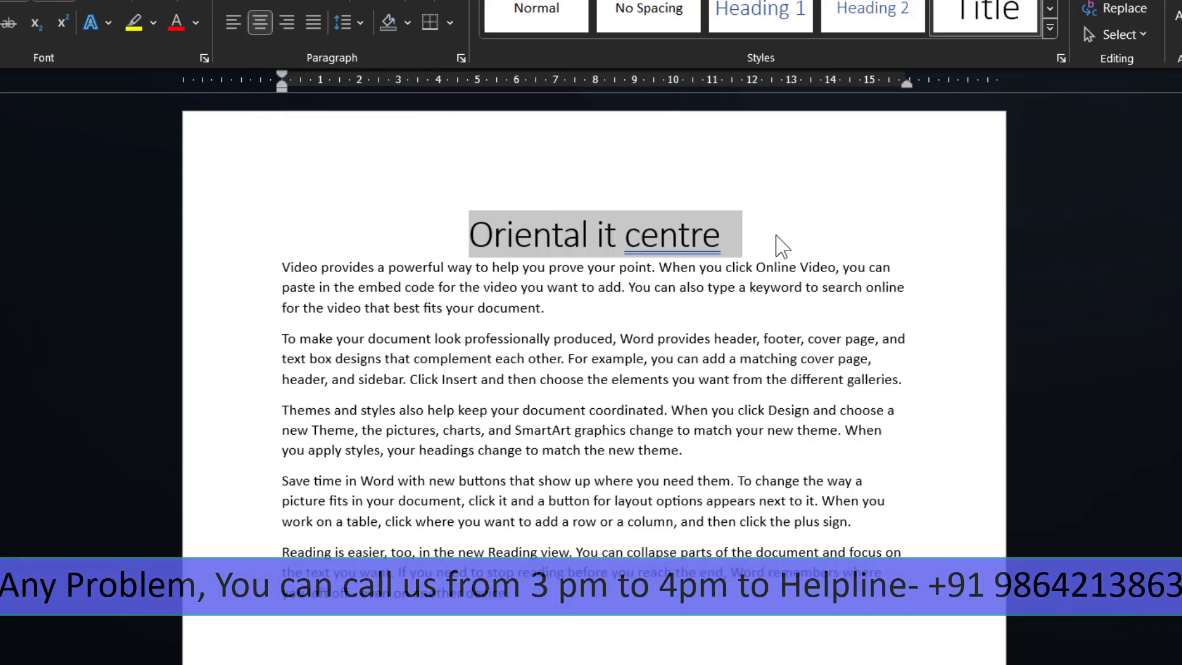
pyautogui.click(782, 245)
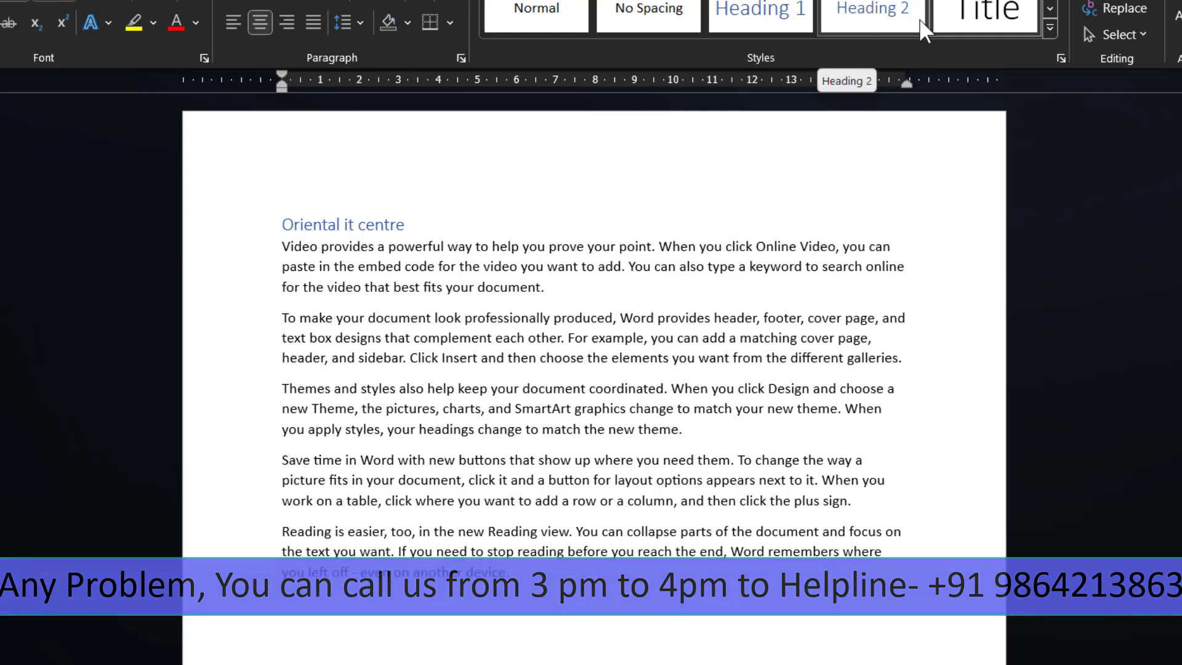
pyautogui.click(968, 7)
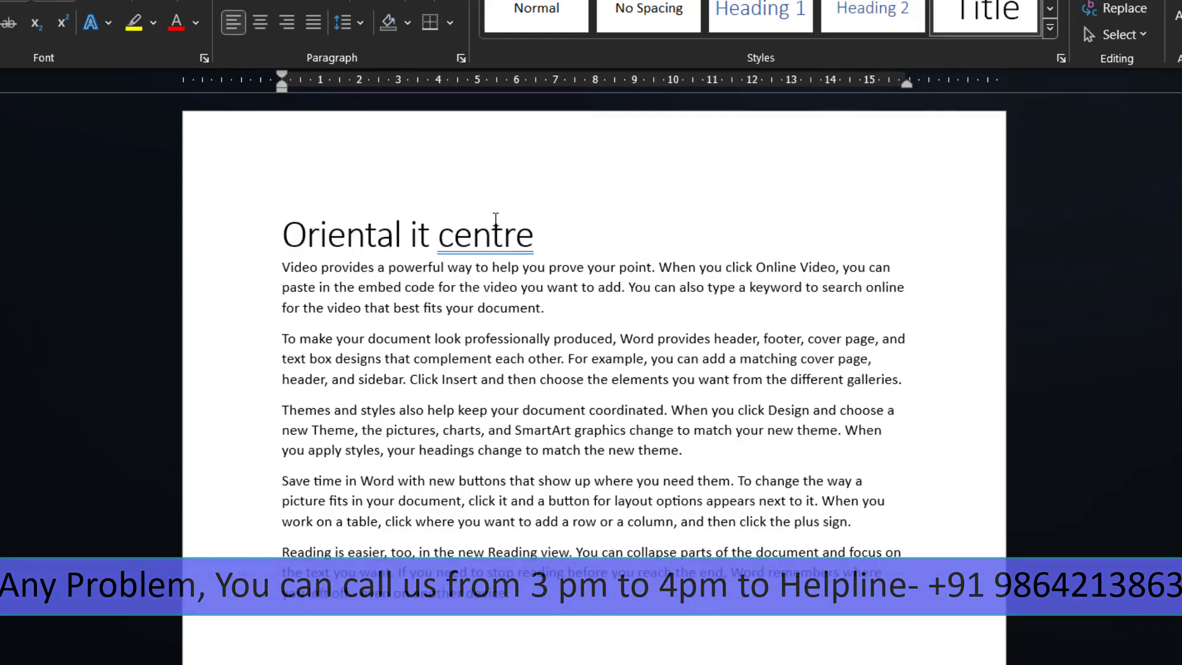
pyautogui.click(261, 28)
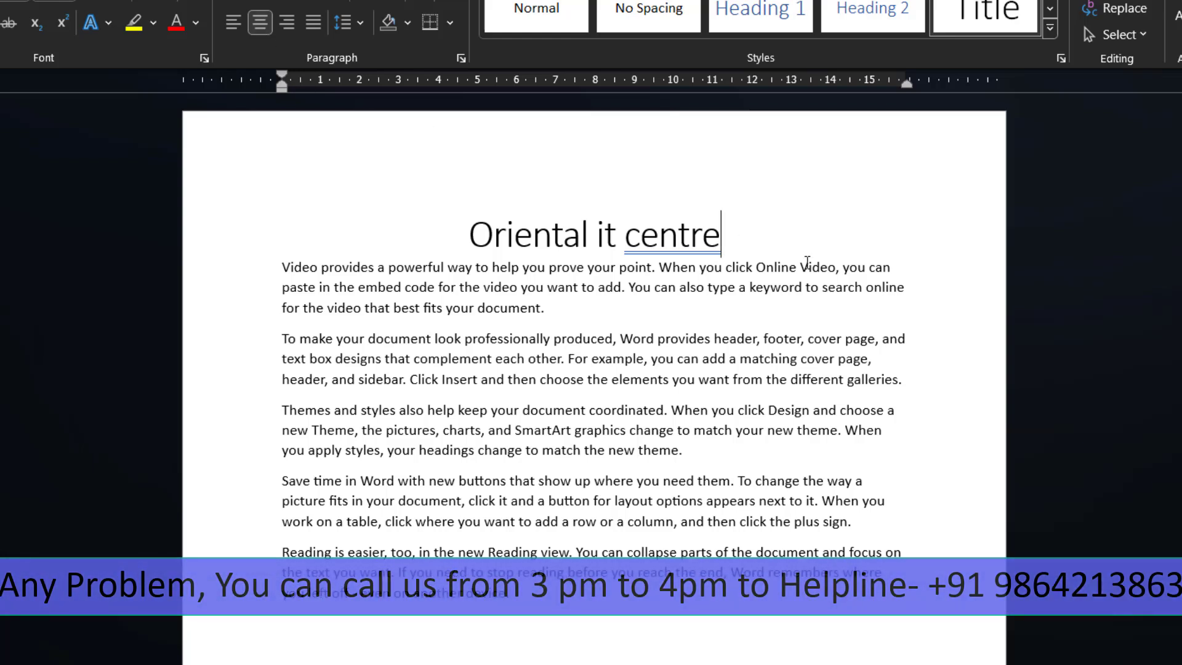
# Insert one blank line below the "Oriental it centre" title and four blank lines above it.
pyautogui.press('Return')
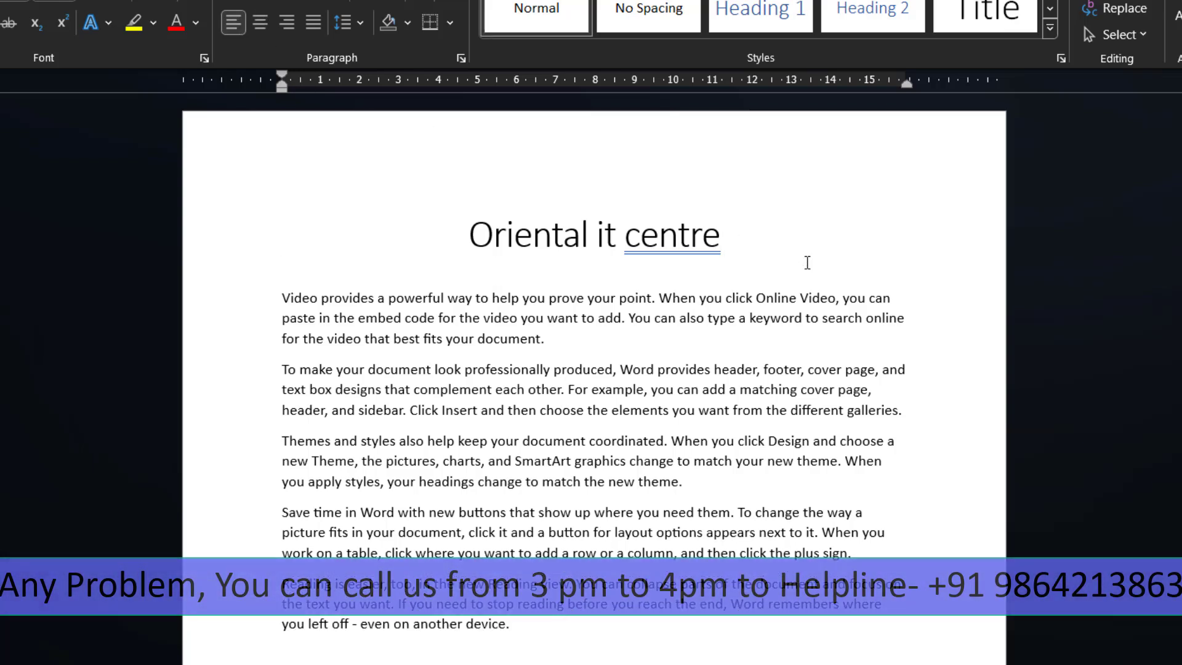
pyautogui.click(1050, 28)
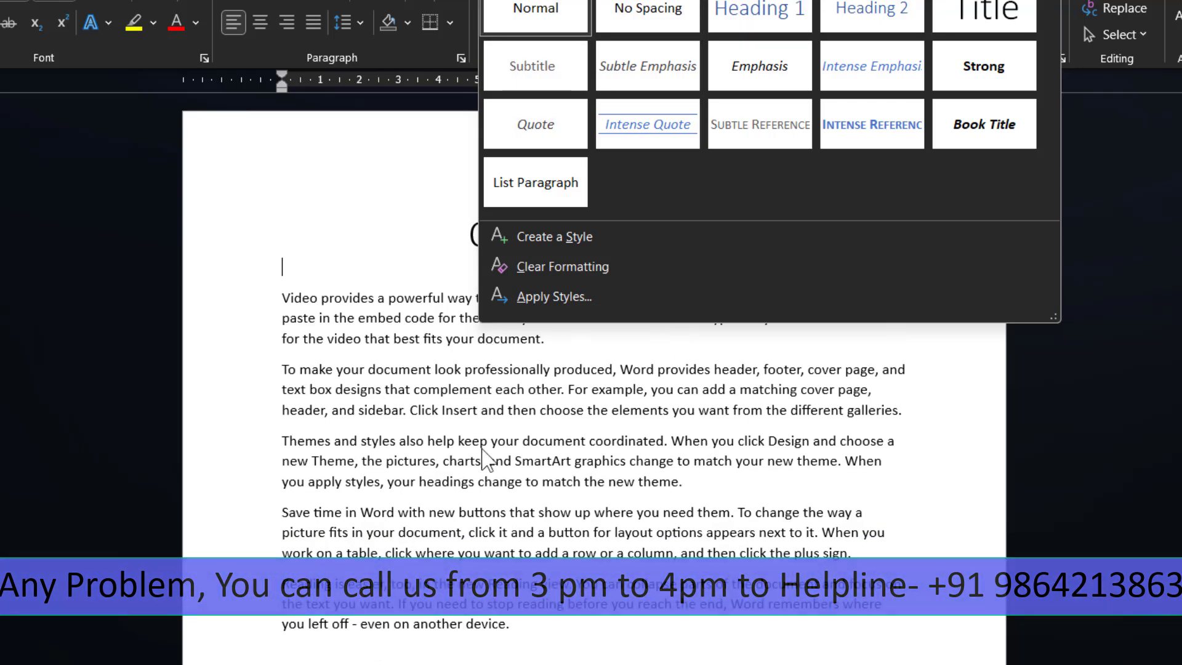
pyautogui.click(459, 246)
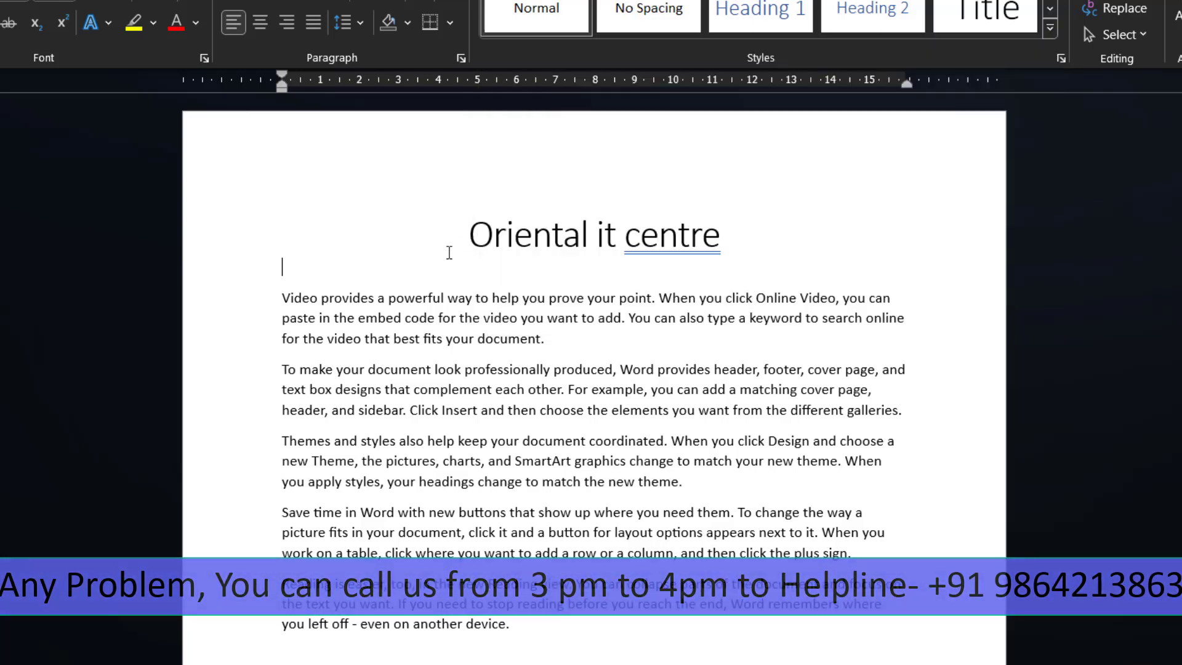
pyautogui.click(456, 249)
pyautogui.press('Return')
pyautogui.press('Return')
pyautogui.press('Return')
pyautogui.press('Return')
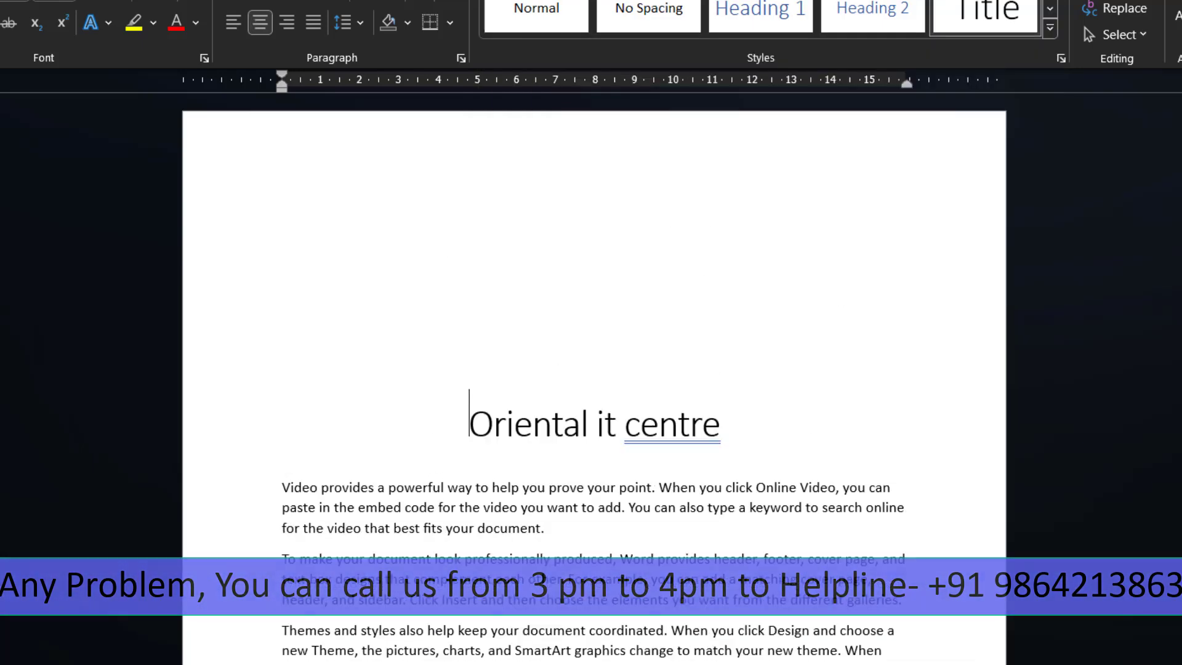
# Add the line "A house of quality computer education" directly below the title.
pyautogui.click(1049, 28)
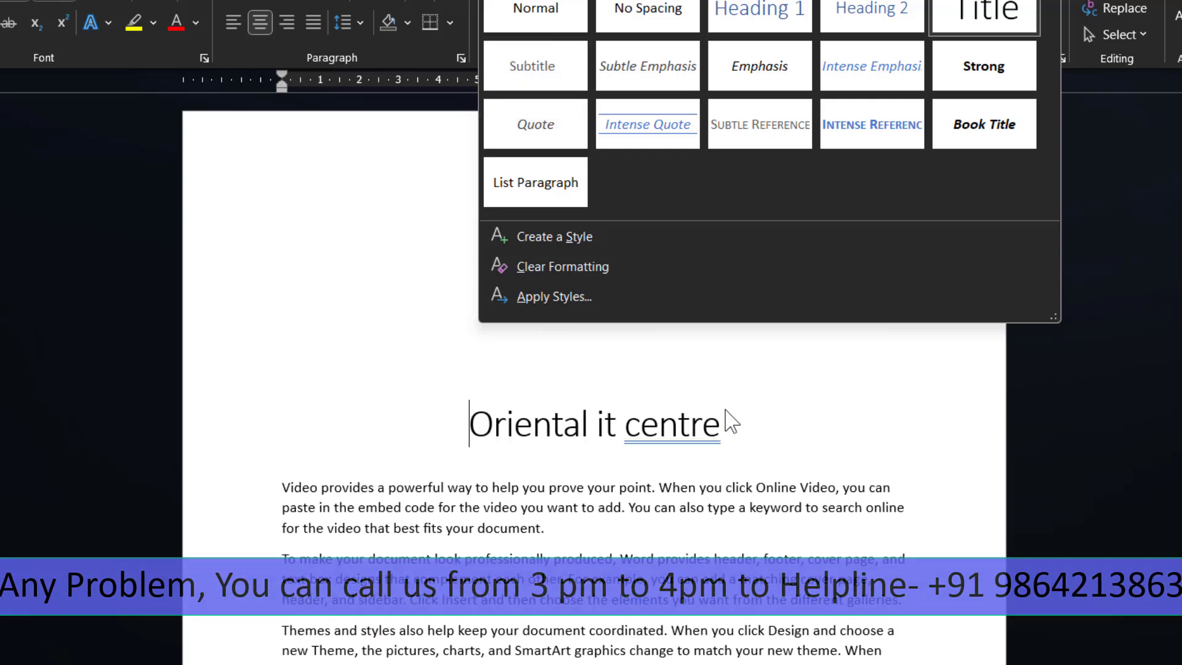
pyautogui.click(740, 448)
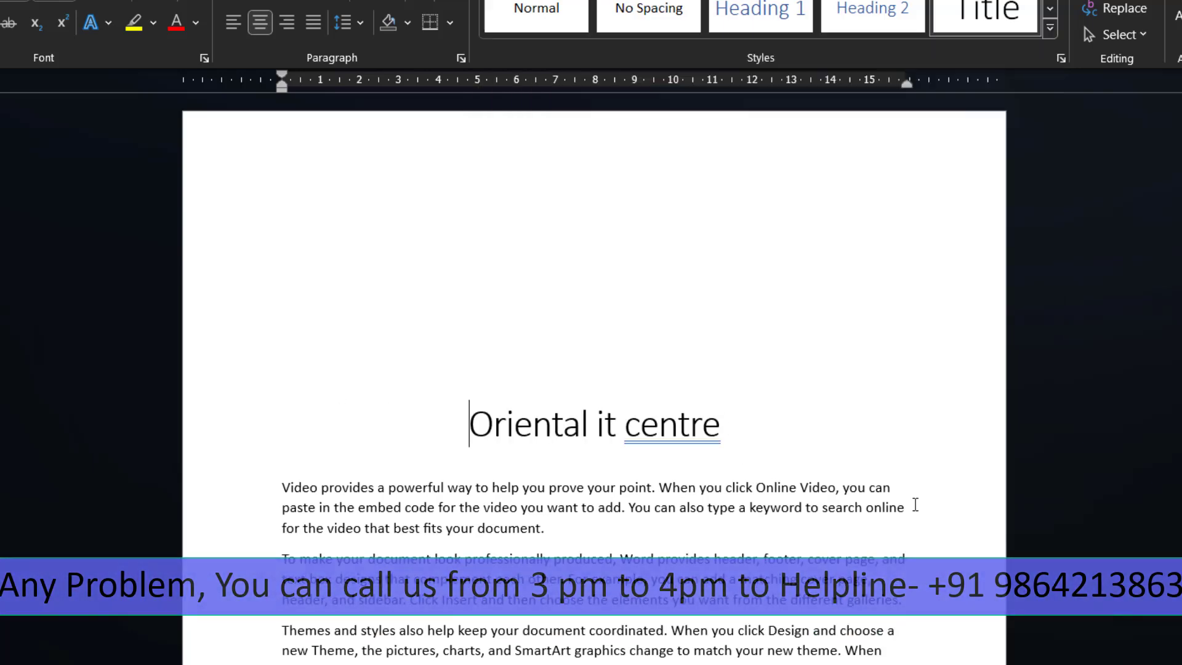
pyautogui.press('End')
pyautogui.press('Return')
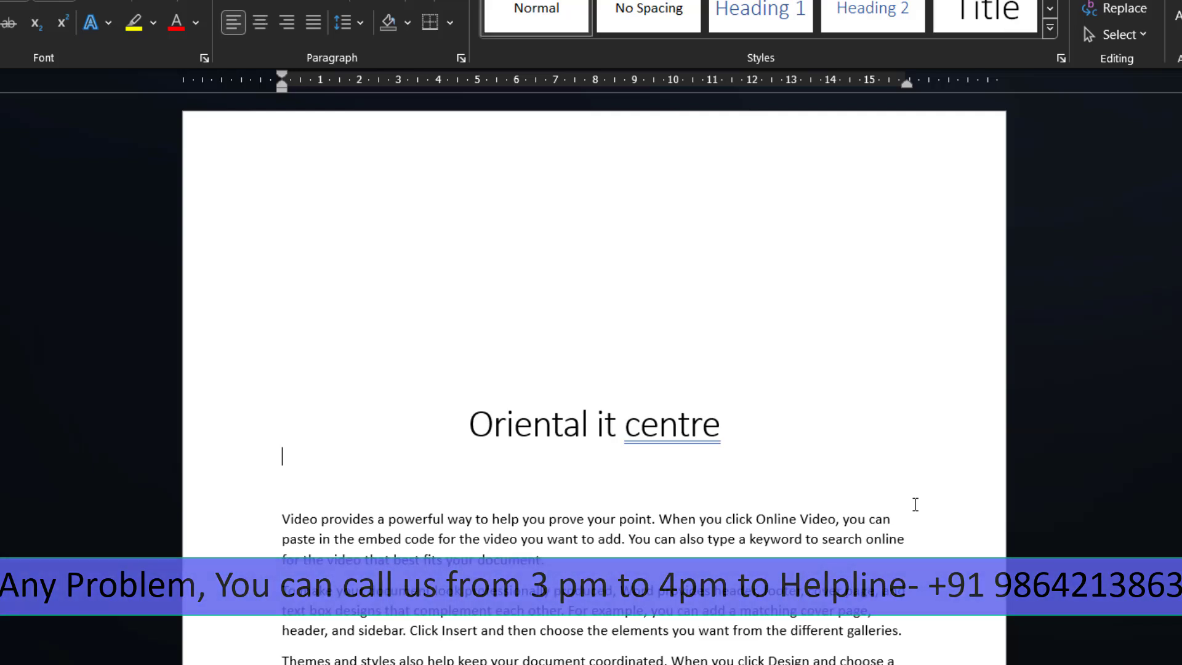
pyautogui.write('A house ')
pyautogui.write('of qua;')
pyautogui.write('lit')
pyautogui.write('y comp')
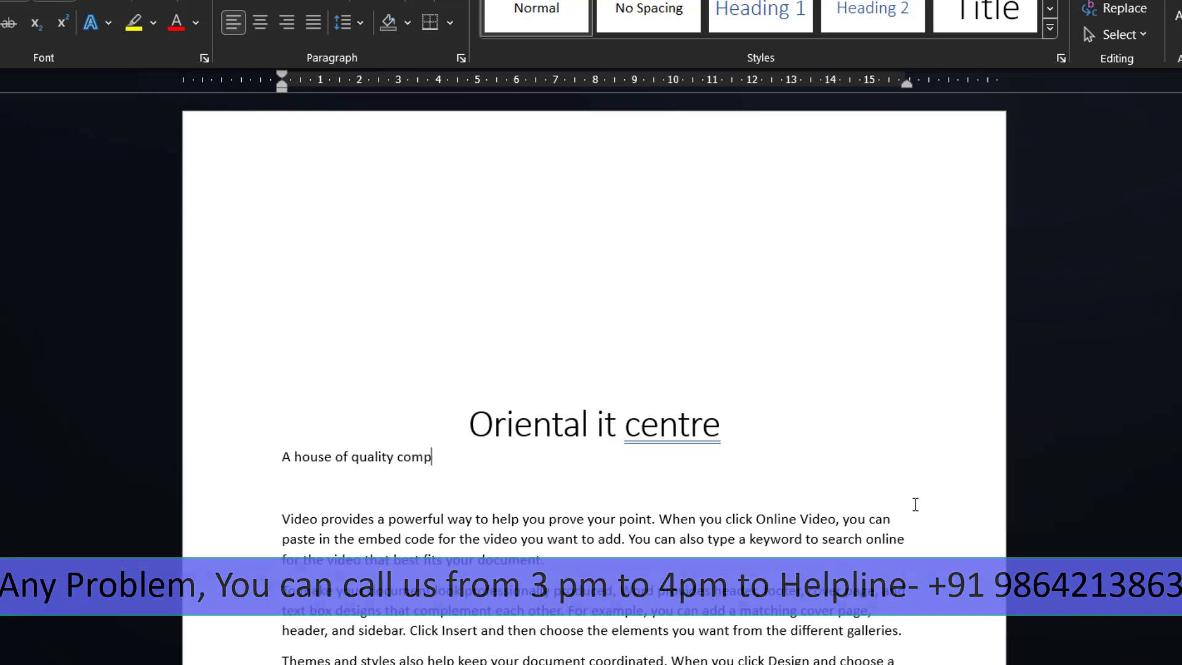
pyautogui.write('uter education')
# Apply the Subtitle style to the "A house of quality computer education" line and centre it.
pyautogui.click(1049, 28)
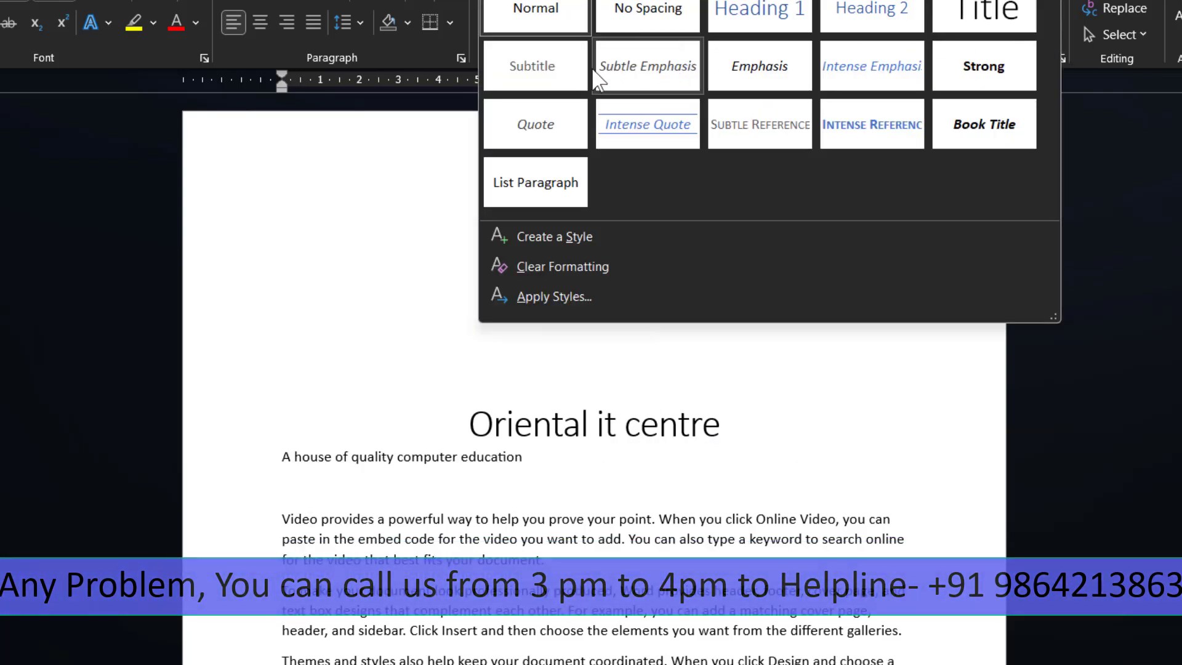
pyautogui.click(533, 69)
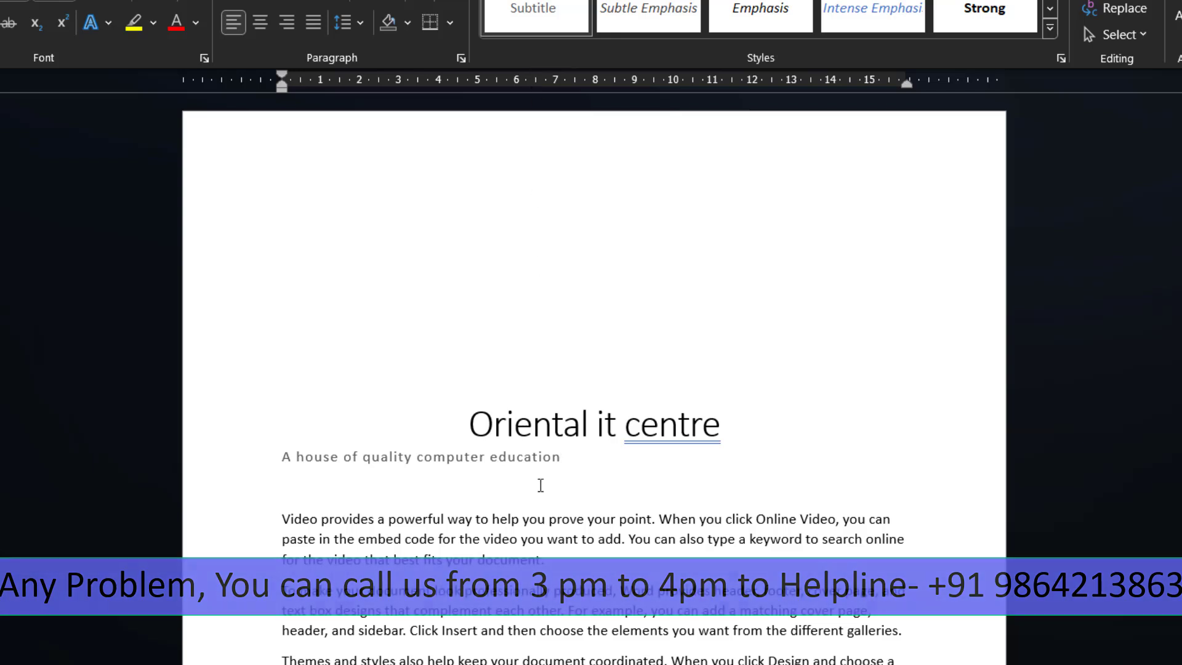
pyautogui.click(260, 22)
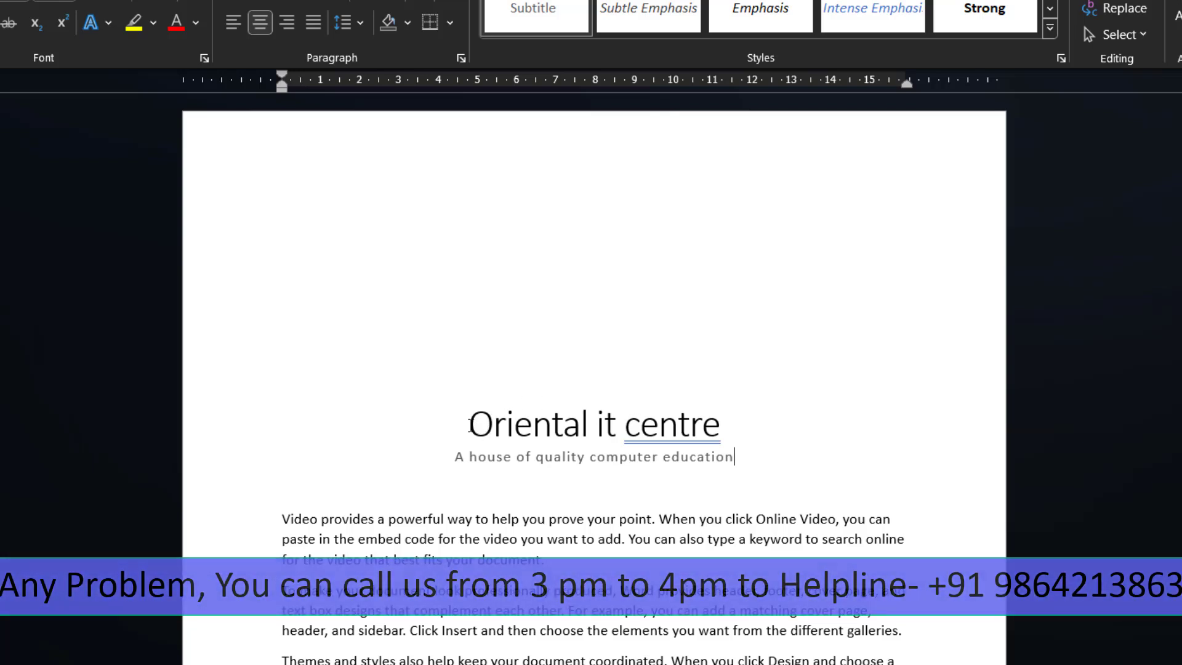
pyautogui.moveTo(470, 425); pyautogui.dragTo(727, 477)
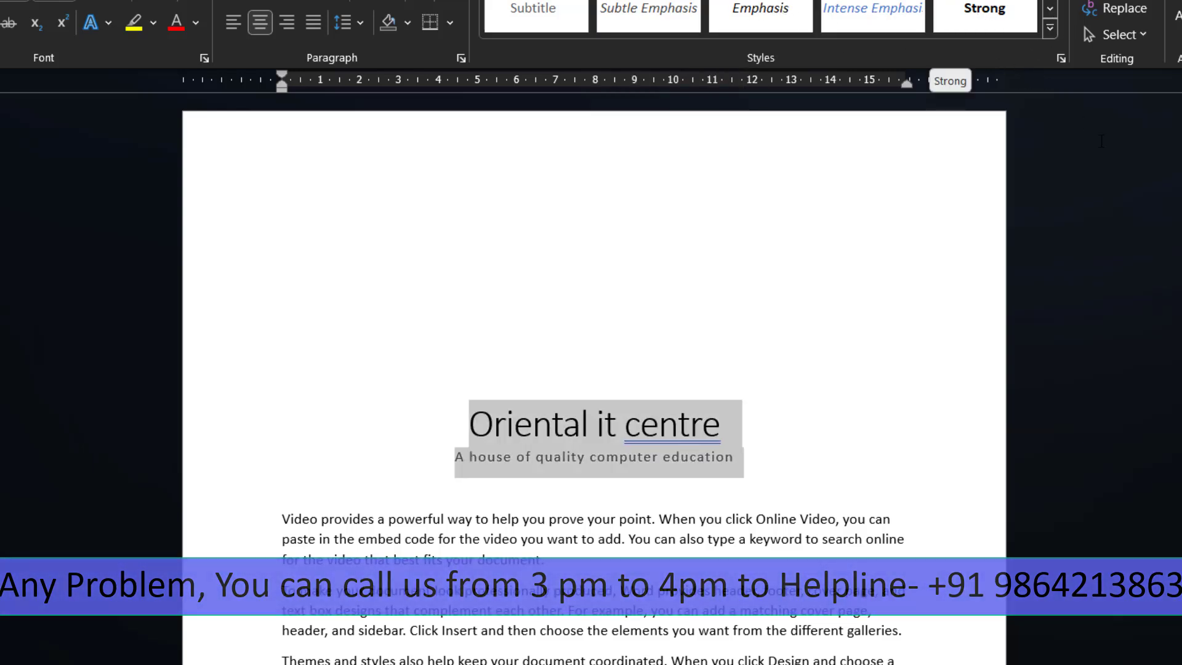
pyautogui.click(1049, 29)
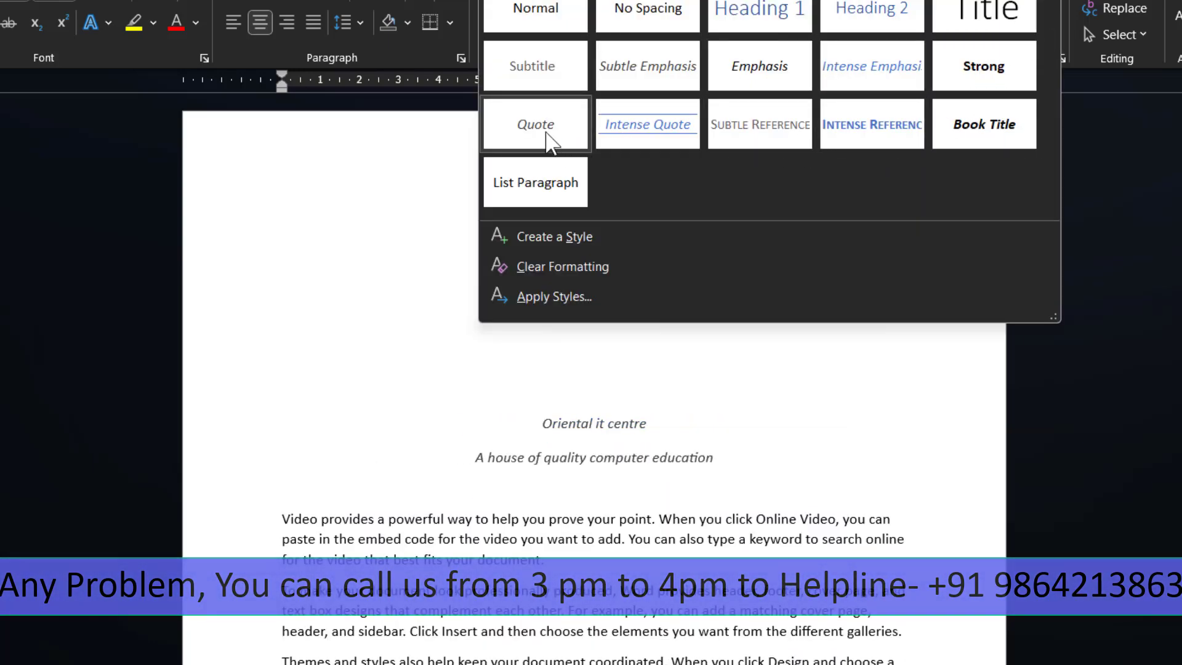
pyautogui.click(779, 455)
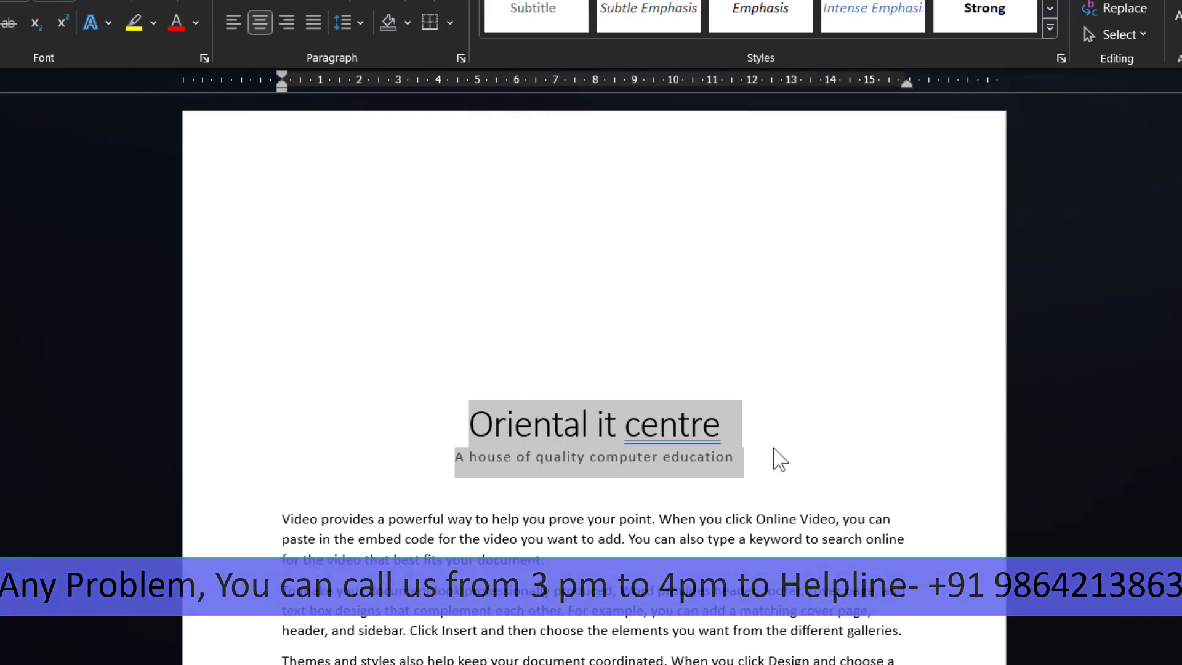
# Add the word "computer" in quotation marks on its own line below the subtitle and give it the Intense Quote style.
pyautogui.click(758, 483)
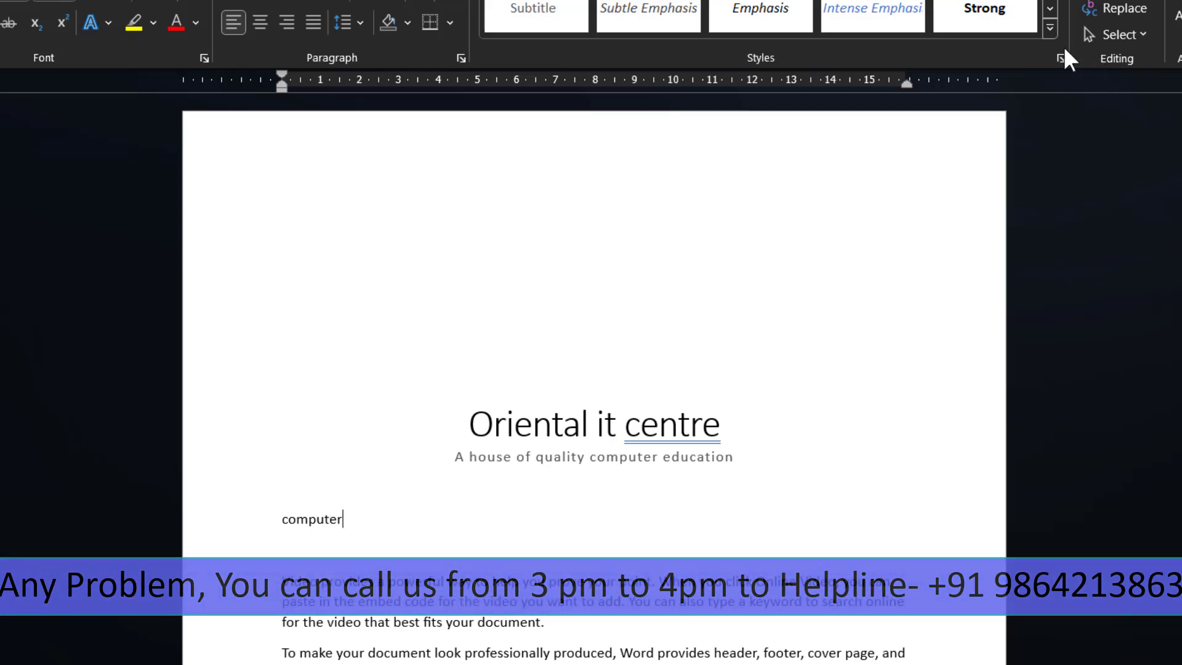
pyautogui.click(1050, 29)
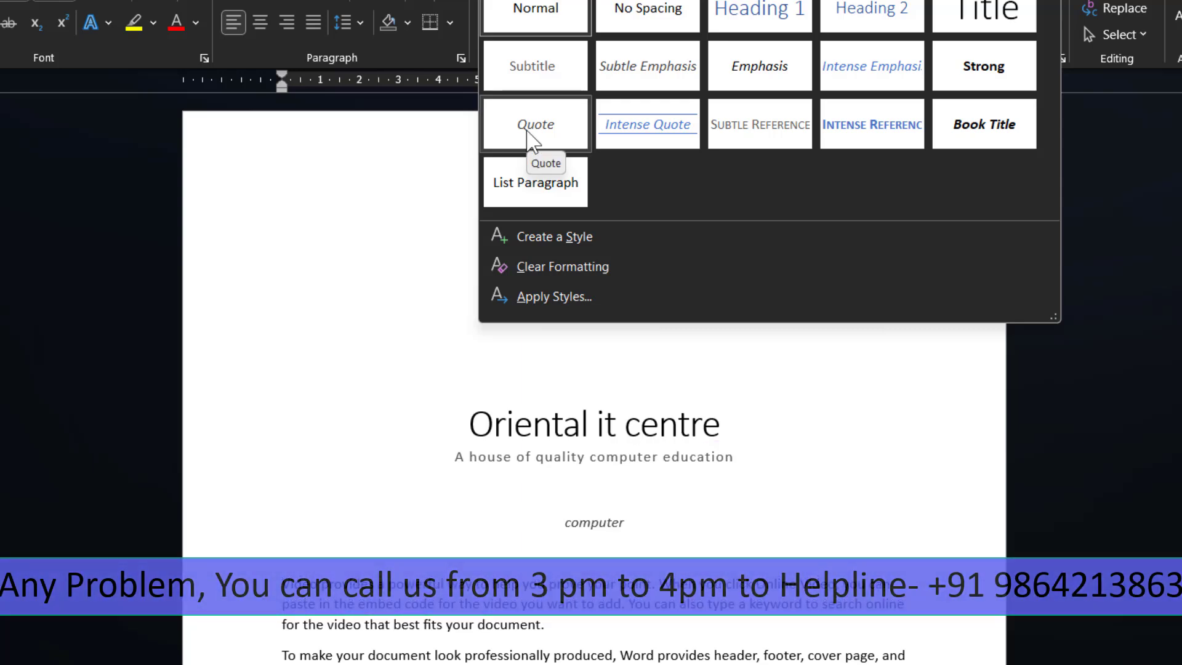
pyautogui.click(530, 138)
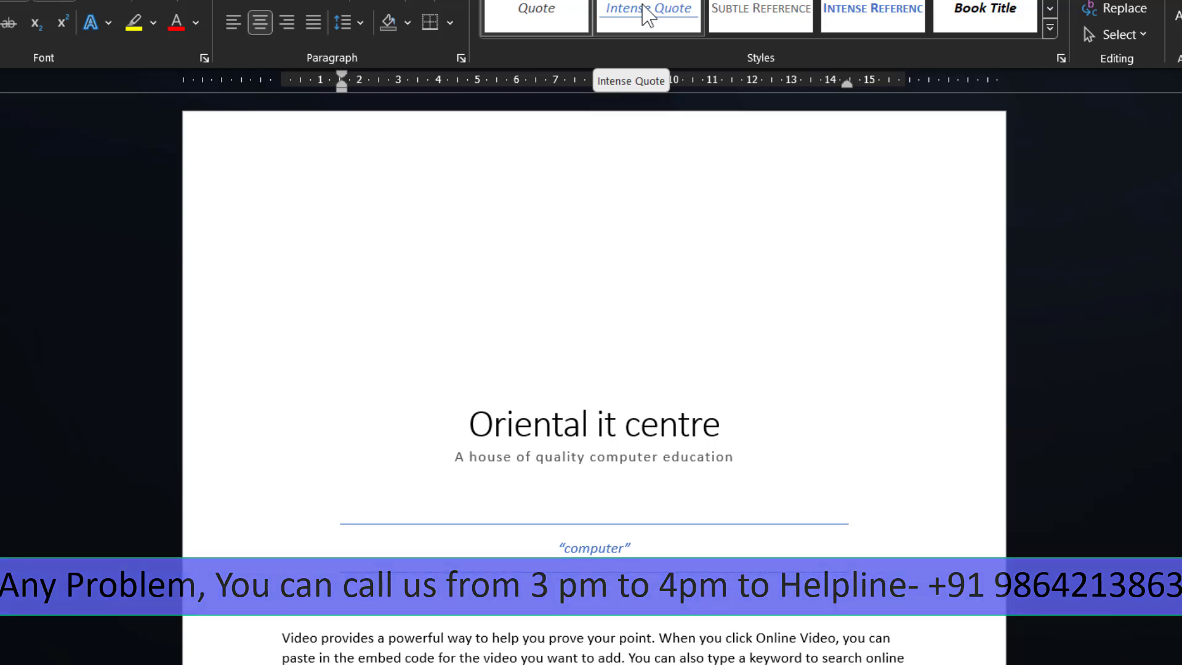
pyautogui.click(646, 16)
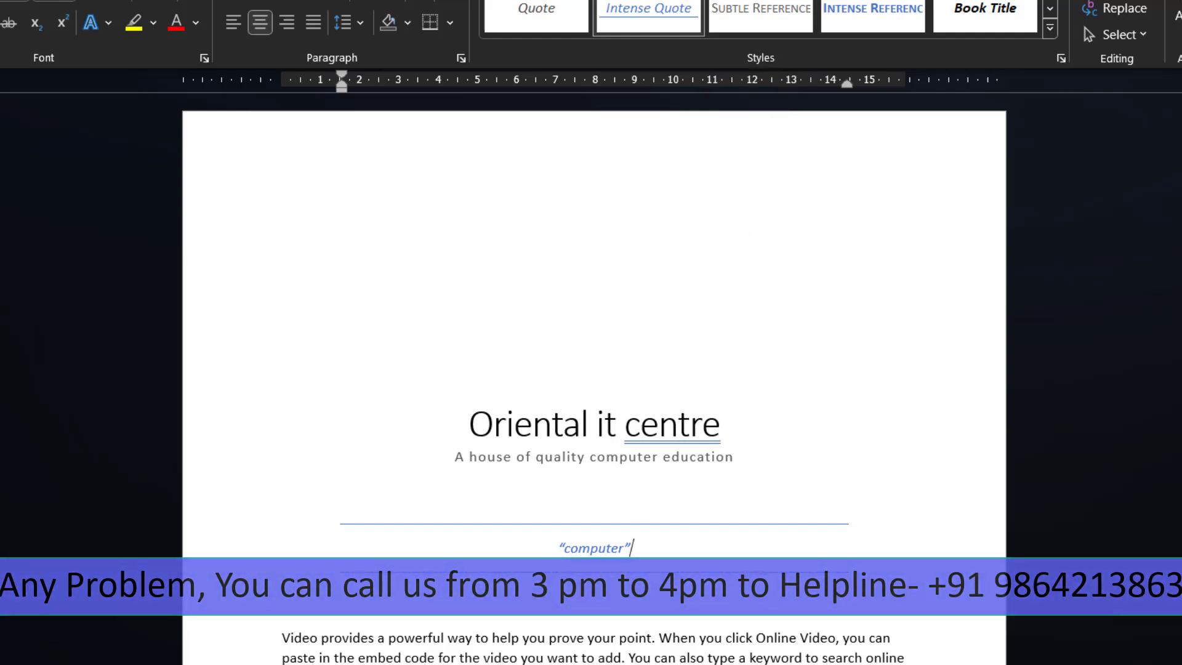
pyautogui.press('Down')
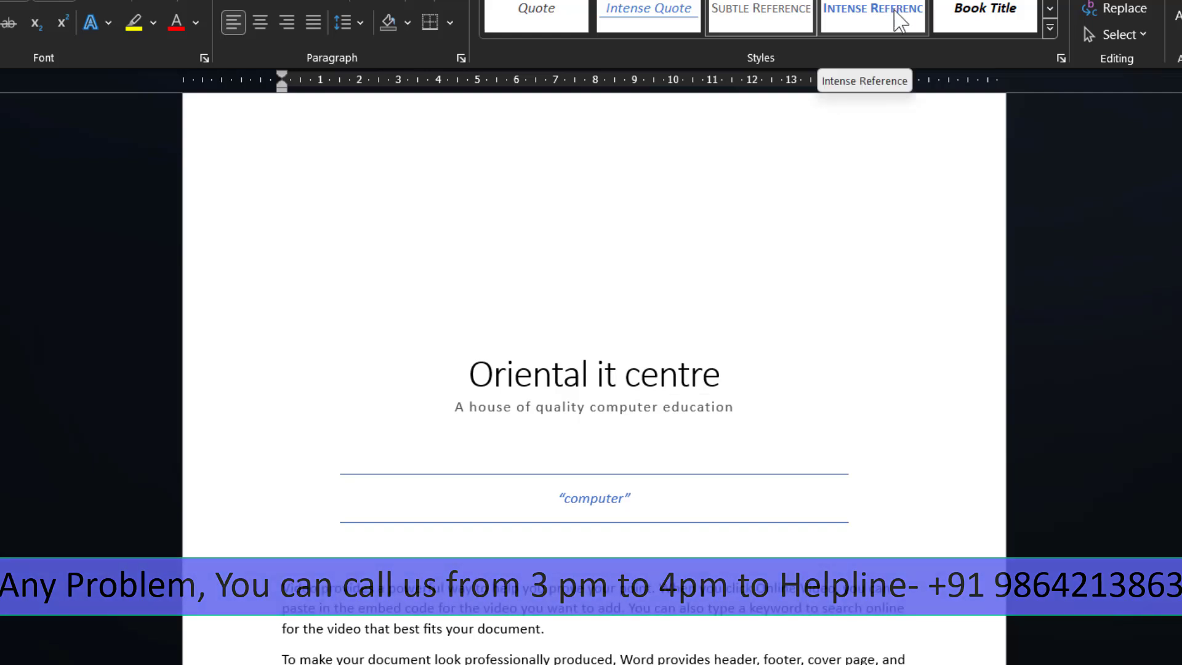
# Try the Intense Reference style, then apply the Book Title style to the whole "Oriental it centre" title.
pyautogui.click(899, 19)
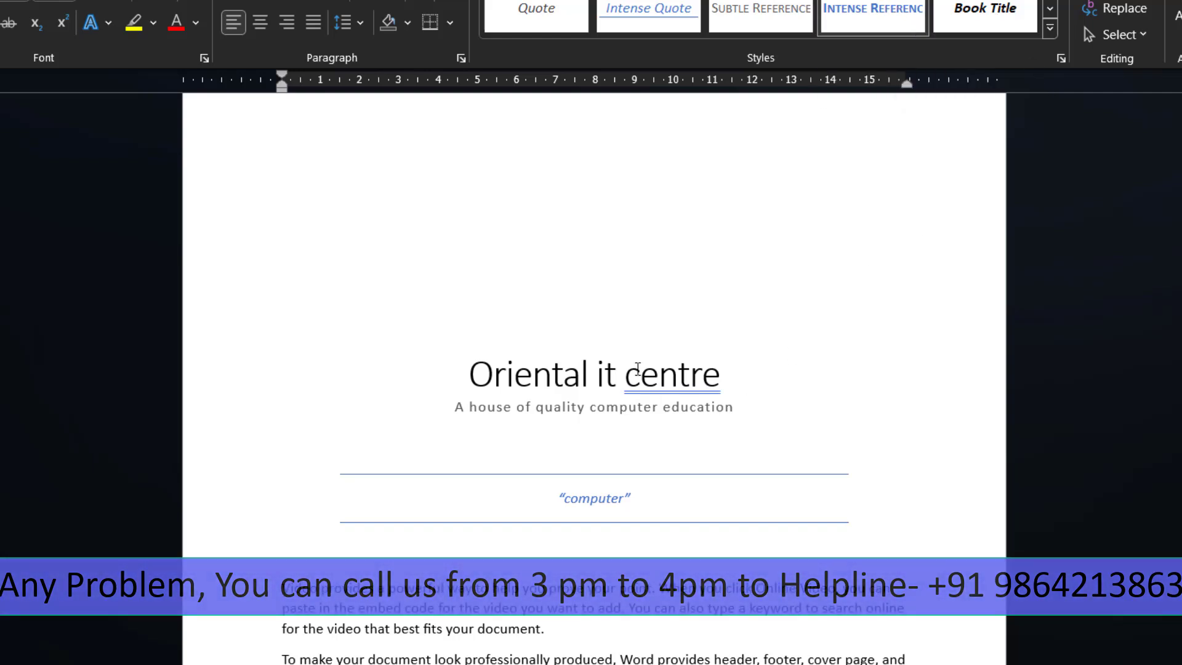
pyautogui.click(638, 369)
pyautogui.click(1013, 24)
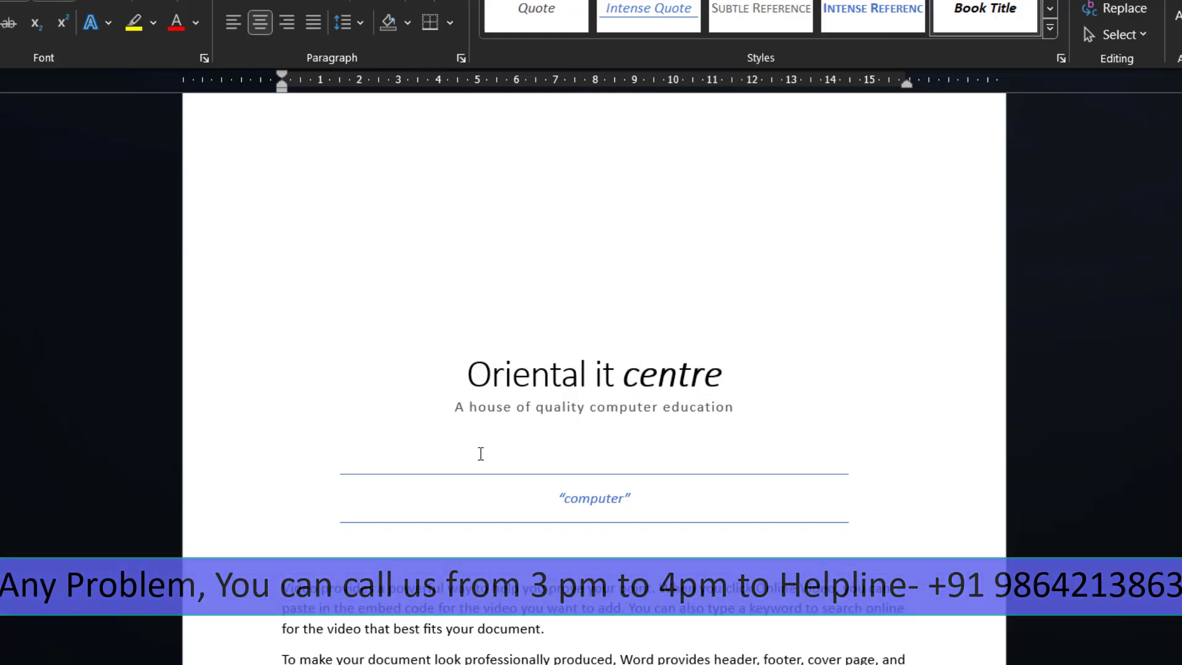
pyautogui.click(450, 376)
pyautogui.keyDown('shift'); pyautogui.click(778, 350); pyautogui.keyUp('shift')
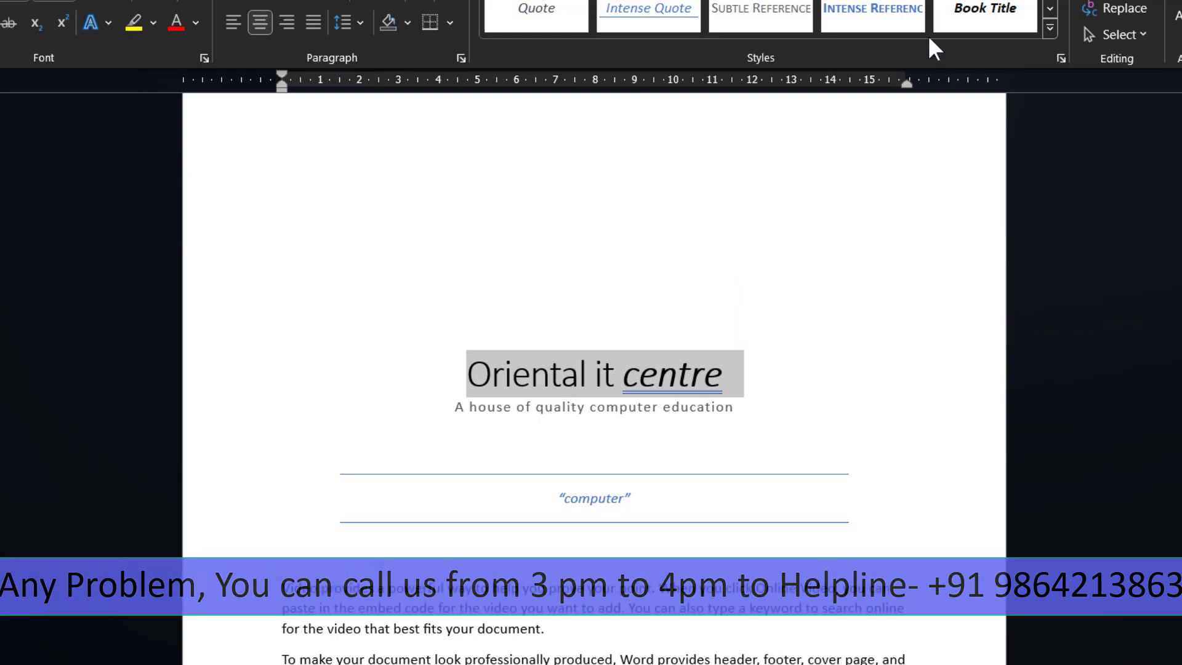
pyautogui.click(1008, 3)
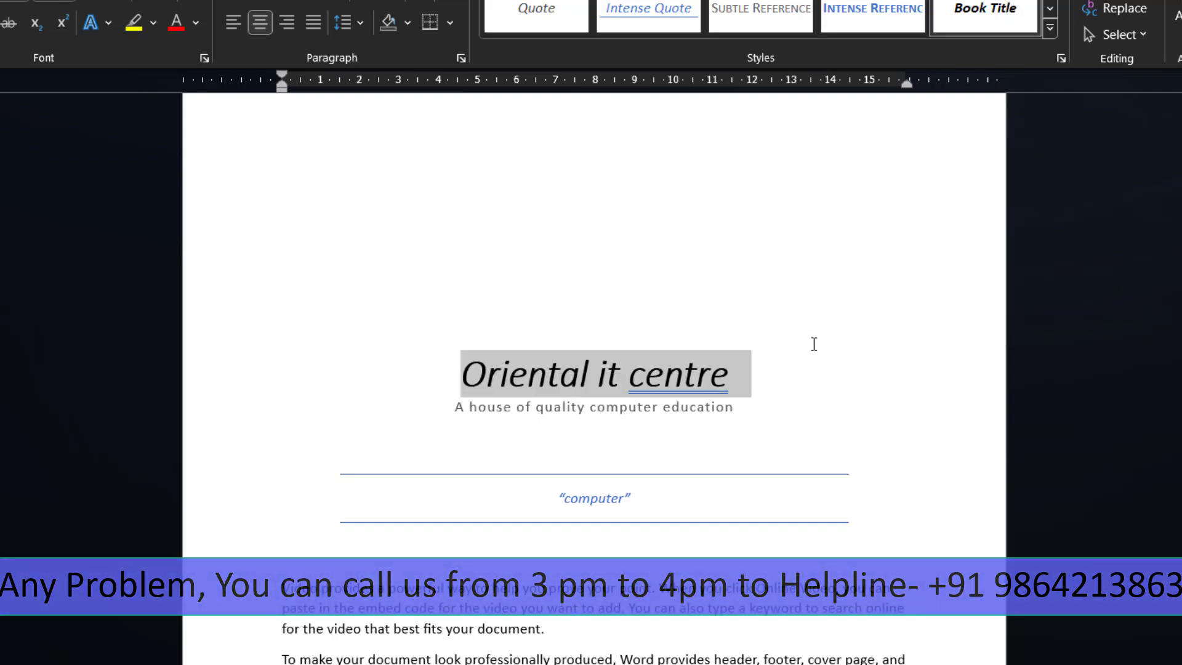
# Create a new style named "ORIENTAL IT CENTRE" from the formatting of the blank line below the subtitle.
pyautogui.click(1050, 28)
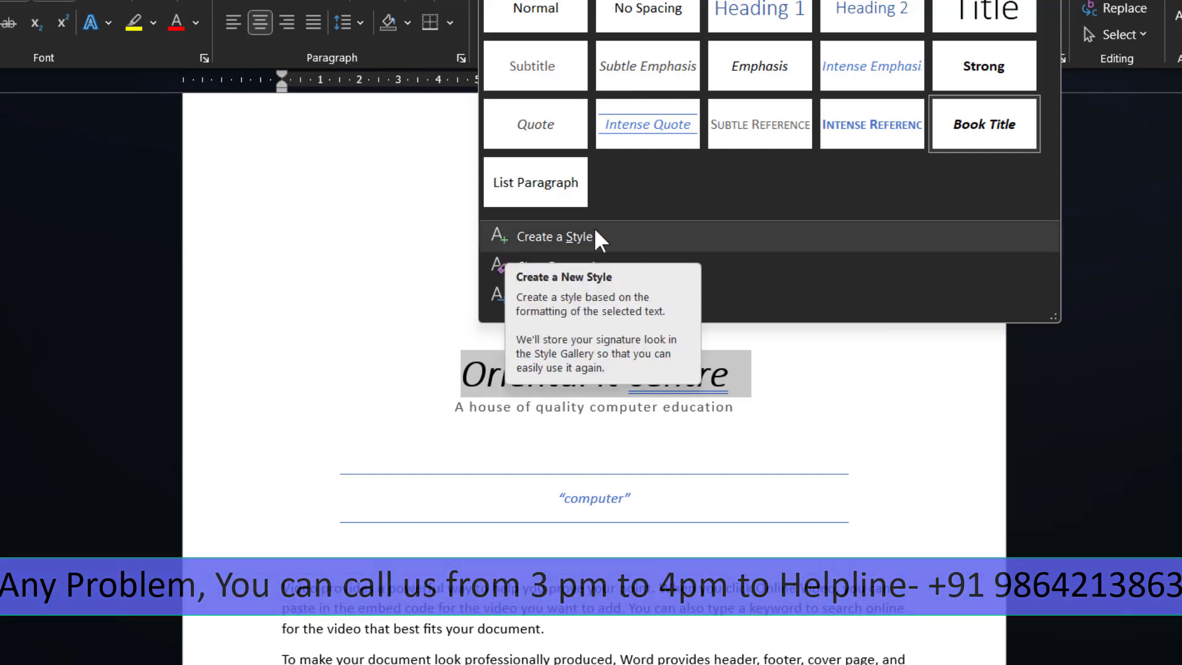
pyautogui.scroll(-2, 670, 474)
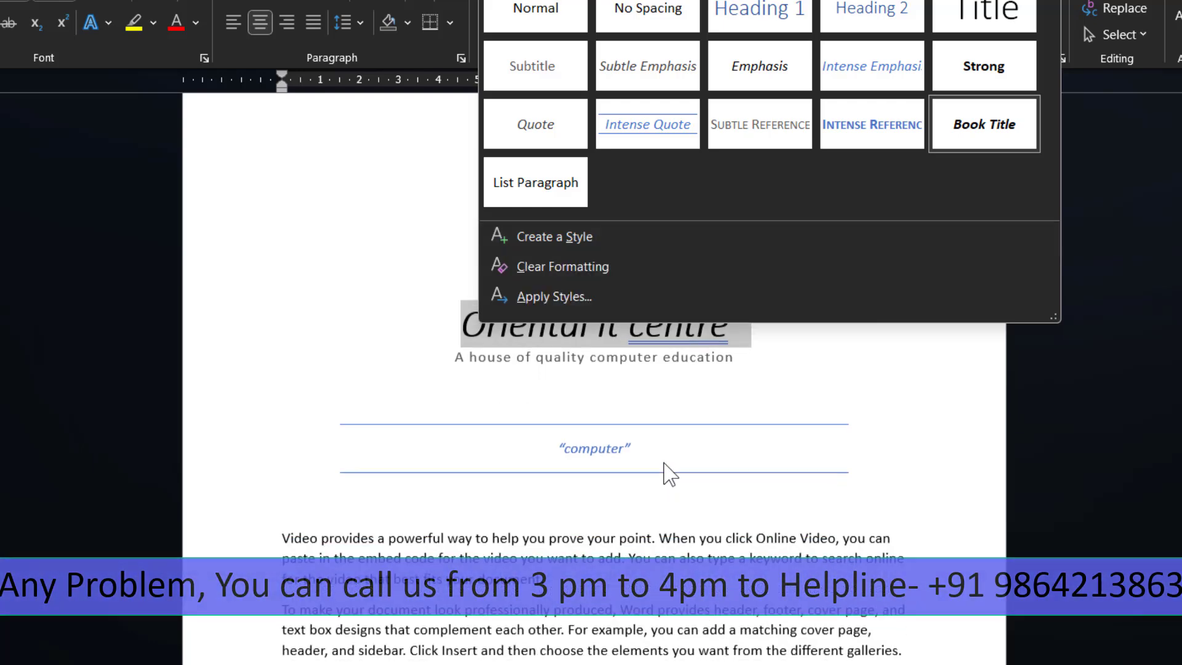
pyautogui.click(536, 407)
pyautogui.click(574, 391)
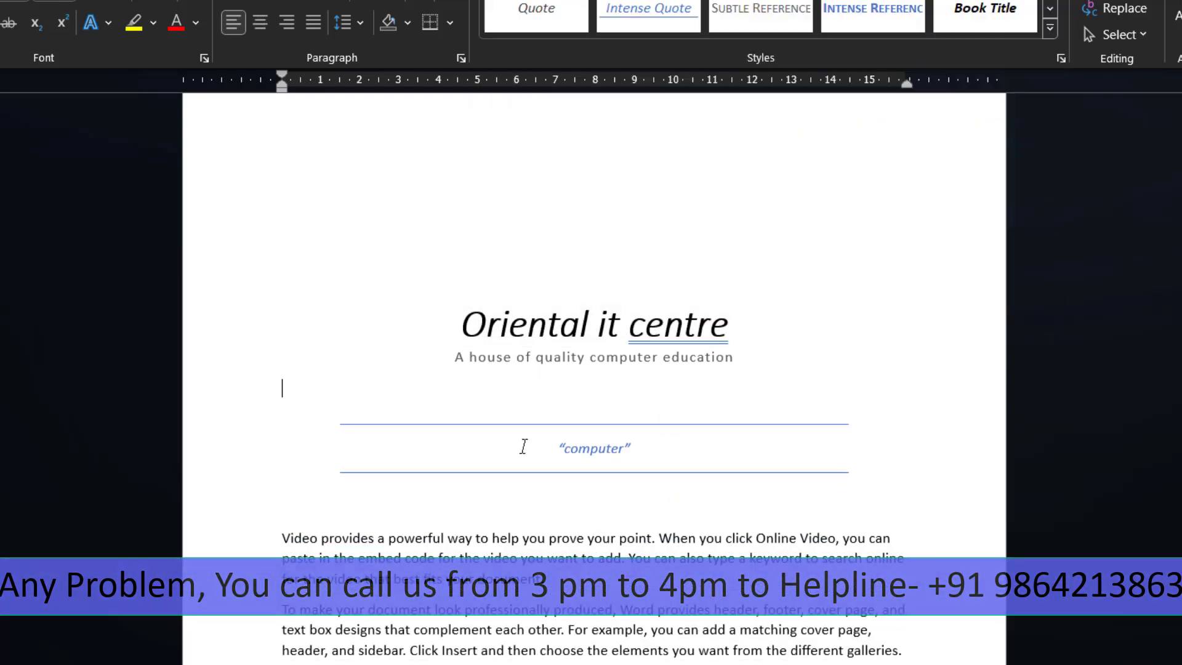
pyautogui.click(1050, 29)
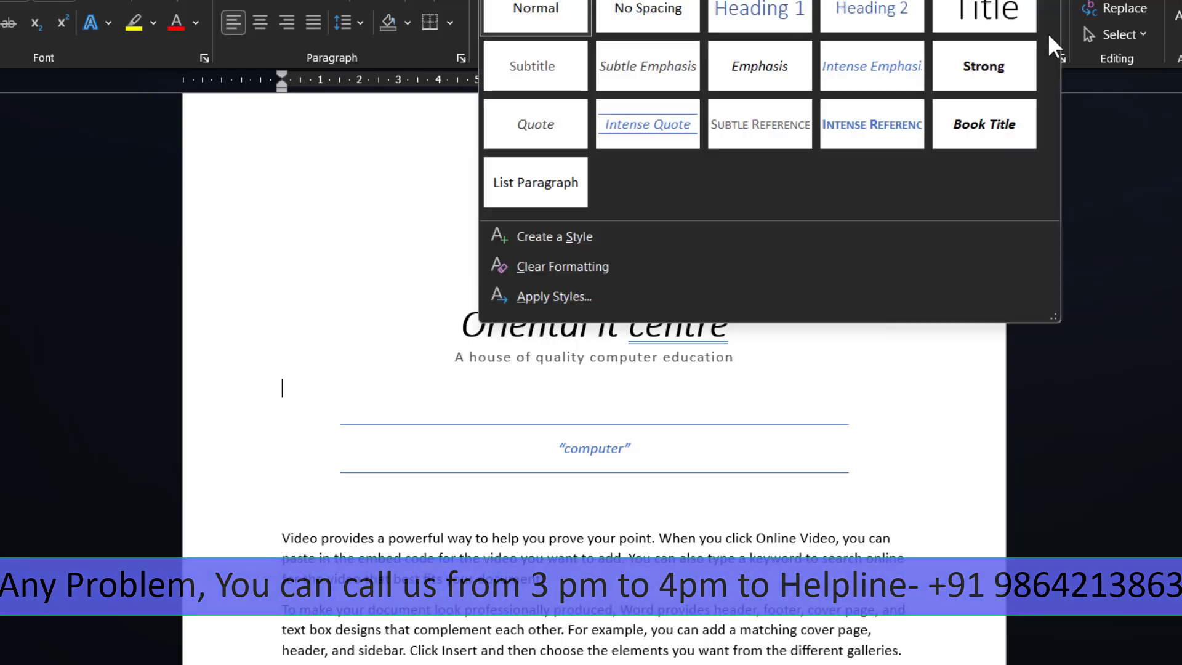
pyautogui.click(554, 238)
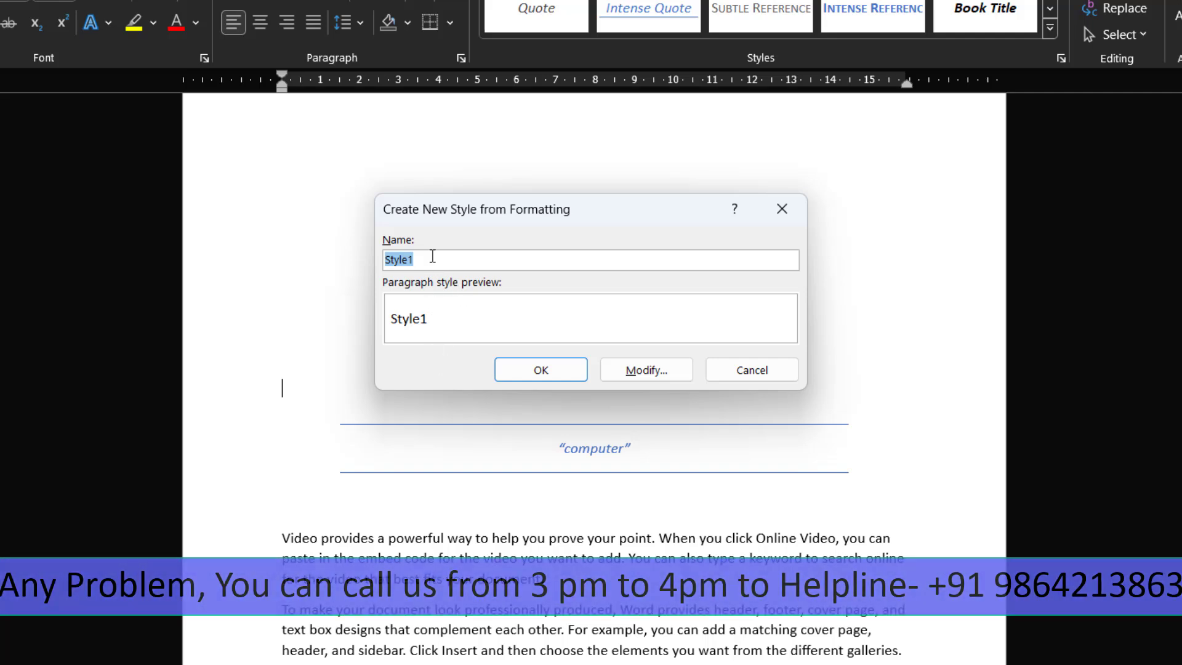
pyautogui.write('ori')
pyautogui.press('BackSpace')
pyautogui.press('BackSpace')
pyautogui.press('BackSpace')
pyautogui.write('o')
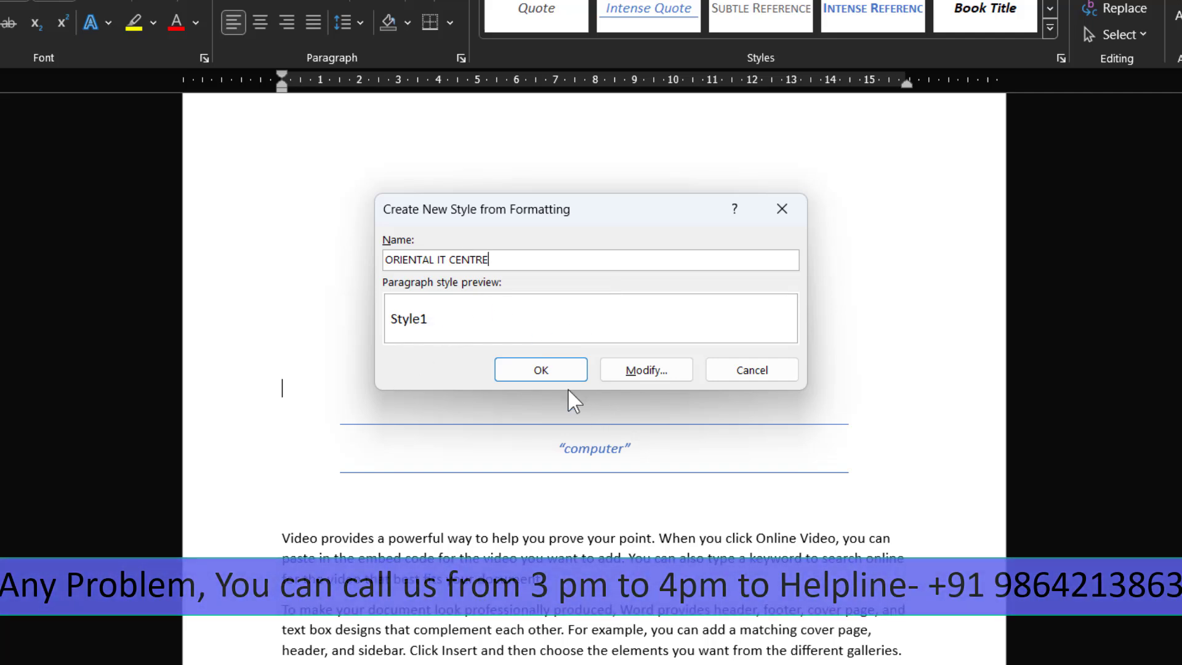
pyautogui.click(540, 371)
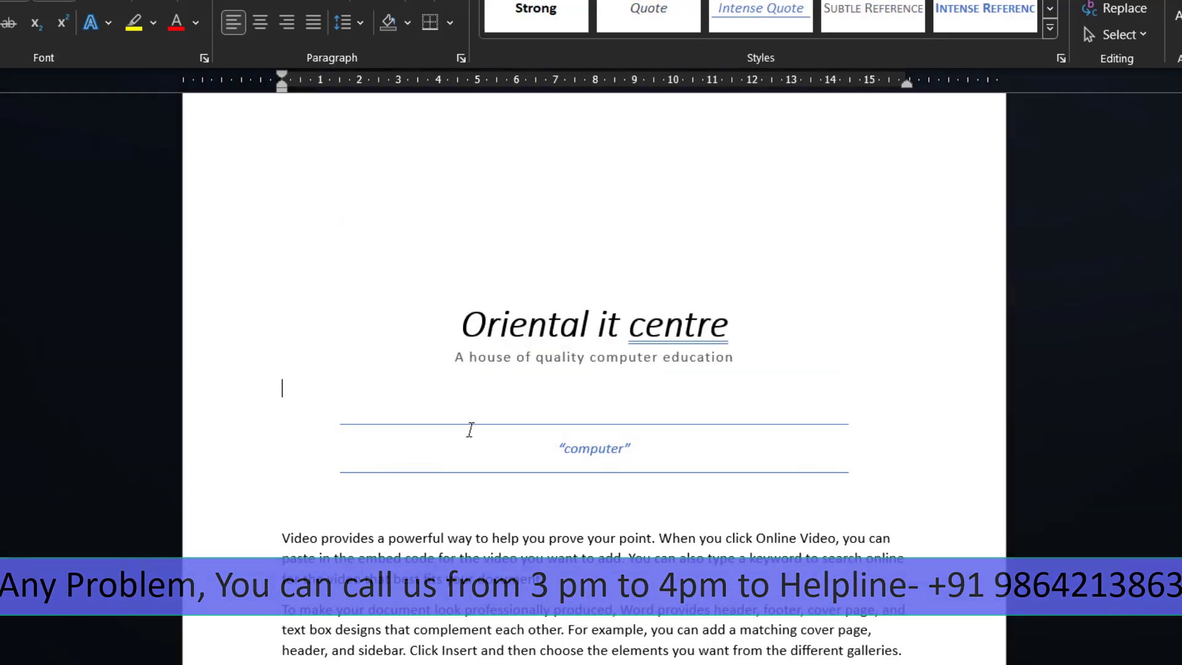
# Clear the formatting of the subtitle line and of the text from above the title into the second body paragraph.
pyautogui.click(1049, 28)
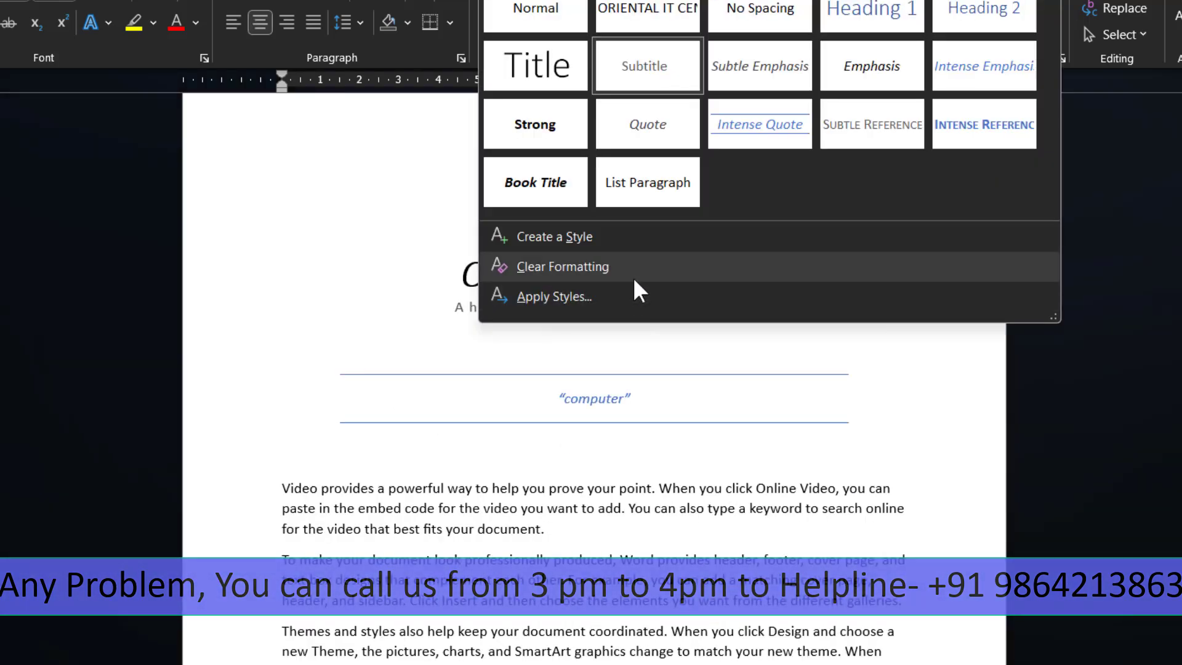
pyautogui.click(594, 272)
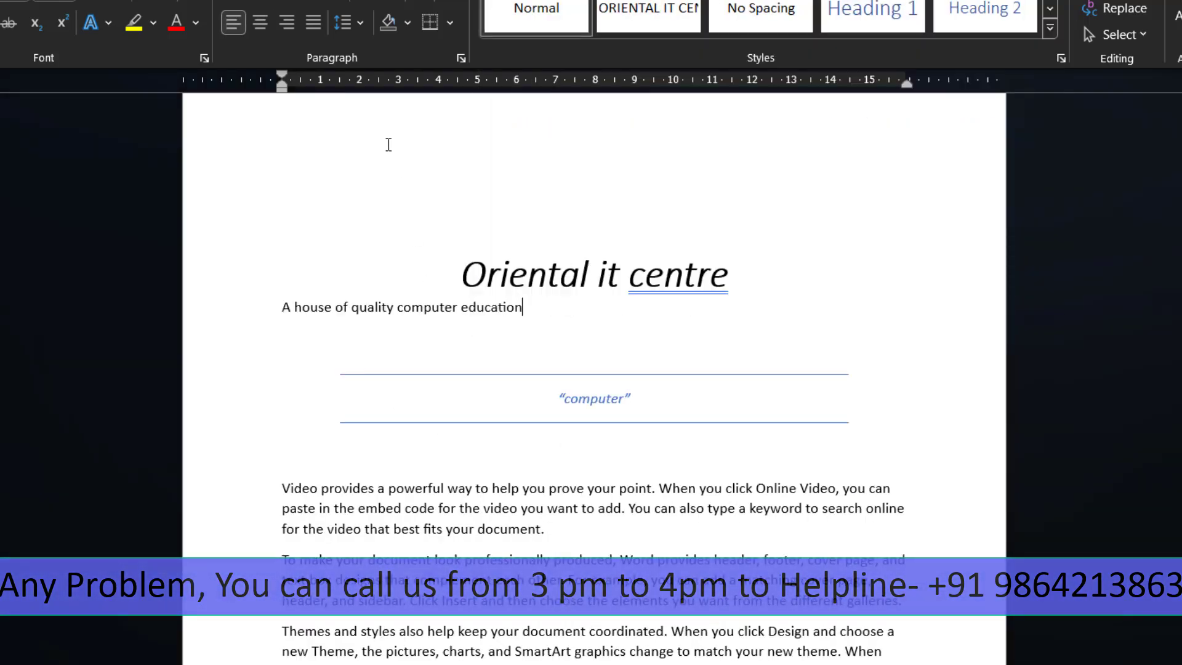
pyautogui.moveTo(387, 145); pyautogui.dragTo(745, 554)
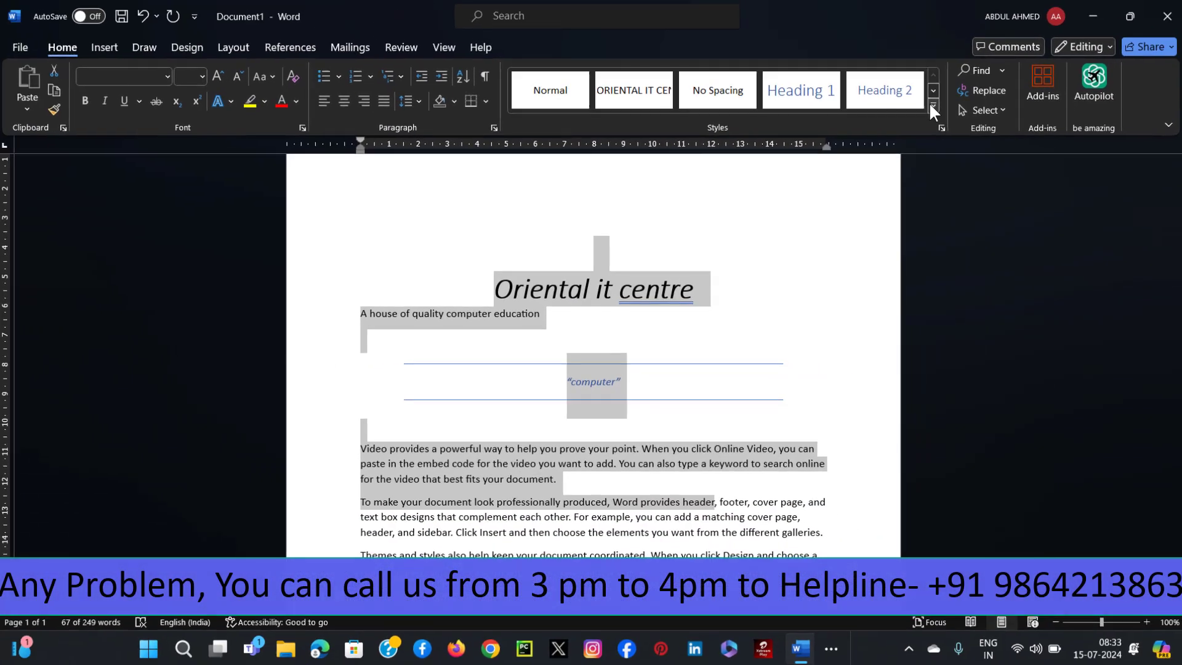
pyautogui.click(1011, 36)
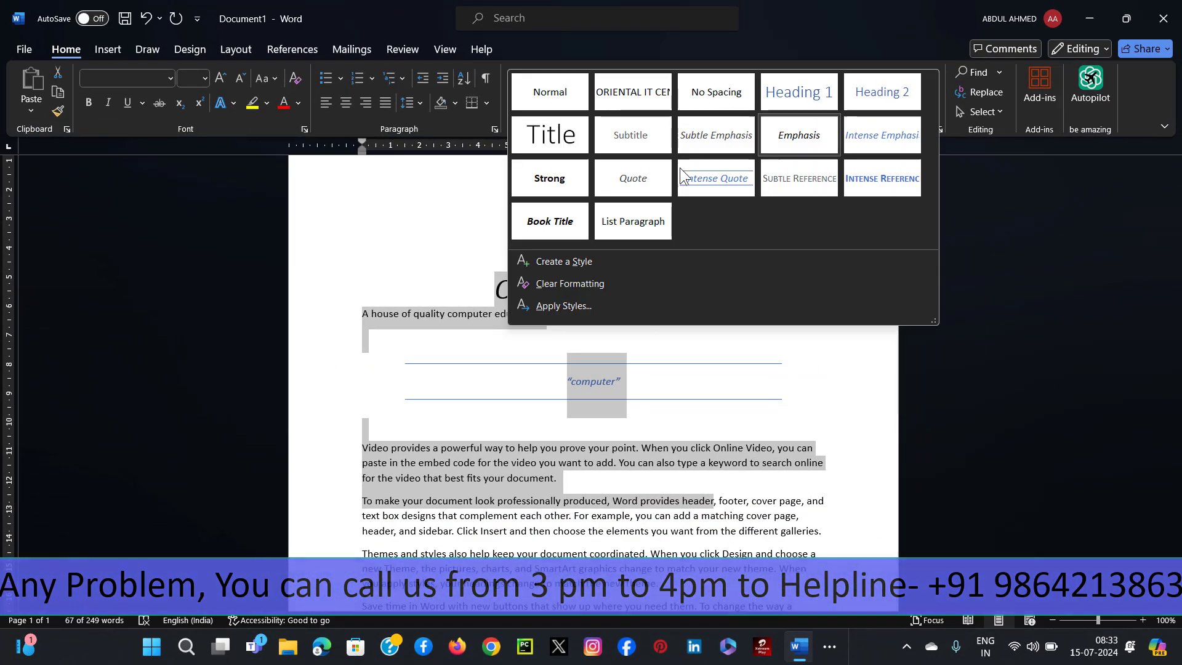
pyautogui.click(554, 283)
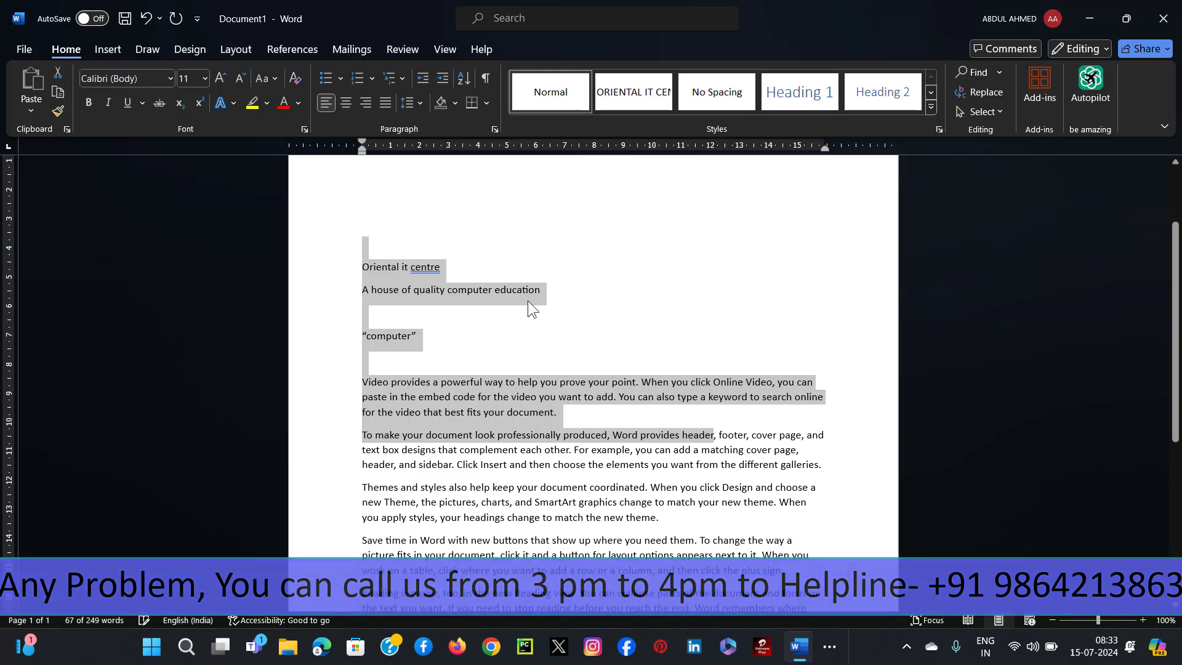
# Open the Apply Styles window for the selected text and close it without changing the style.
pyautogui.click(931, 106)
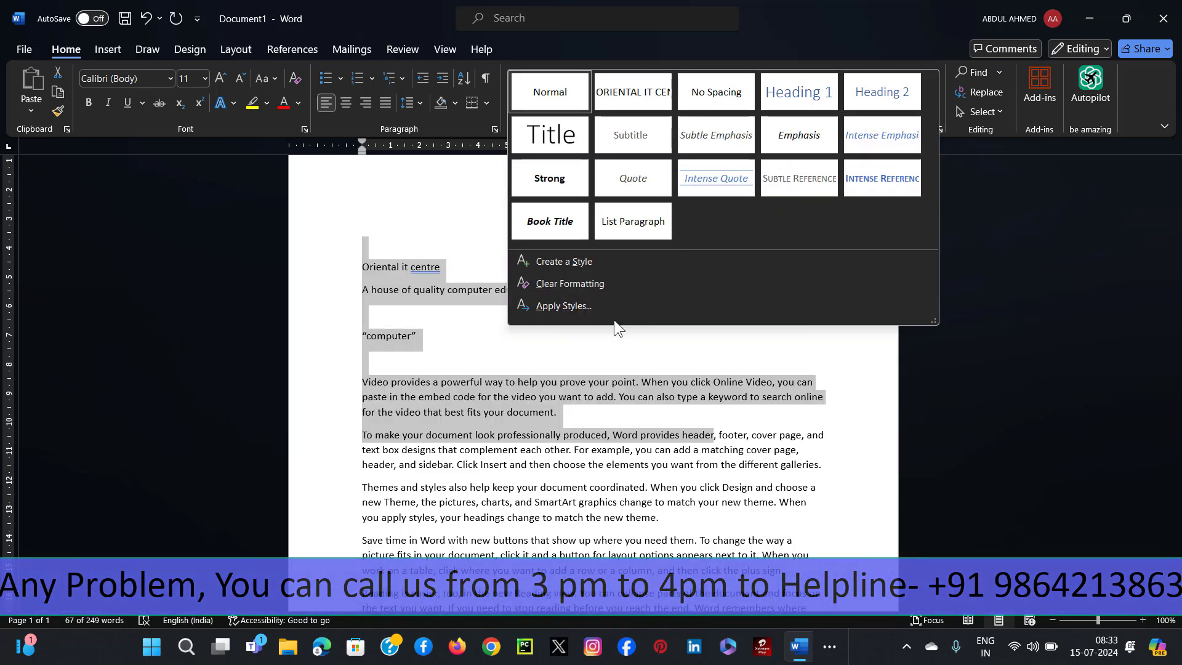
pyautogui.click(564, 307)
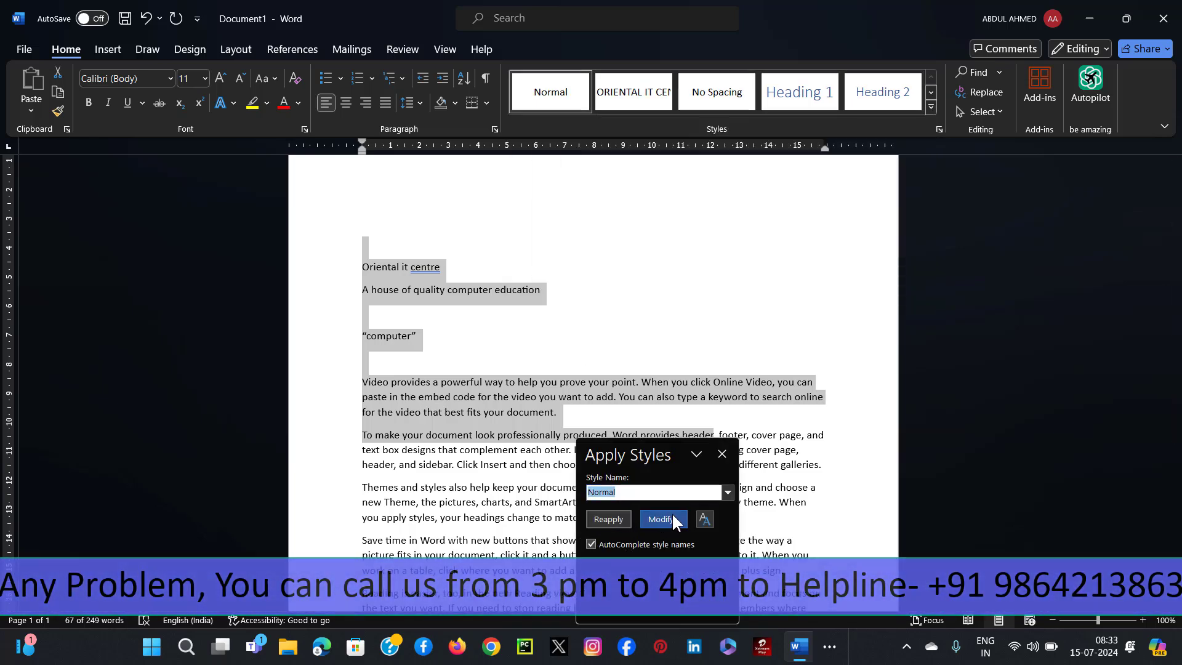
pyautogui.click(722, 454)
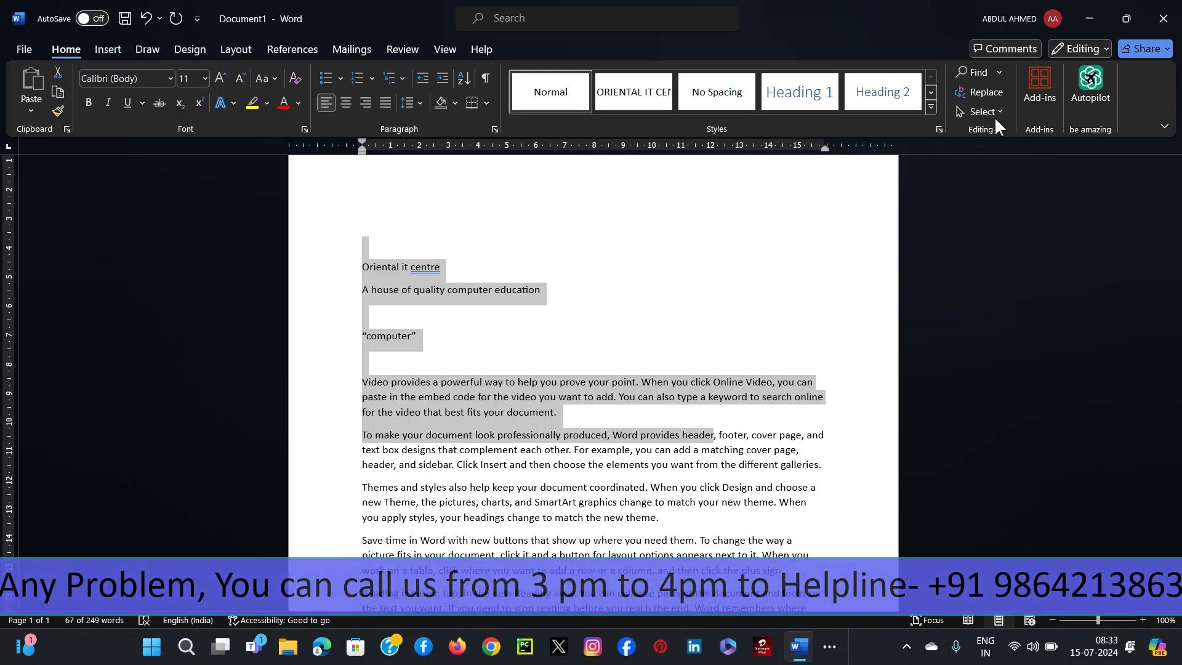
# Search the document for the word "COMPUTER" and close the navigation pane.
pyautogui.click(651, 306)
pyautogui.scroll(-3, 496, 350)
pyautogui.scroll(4, 519, 335)
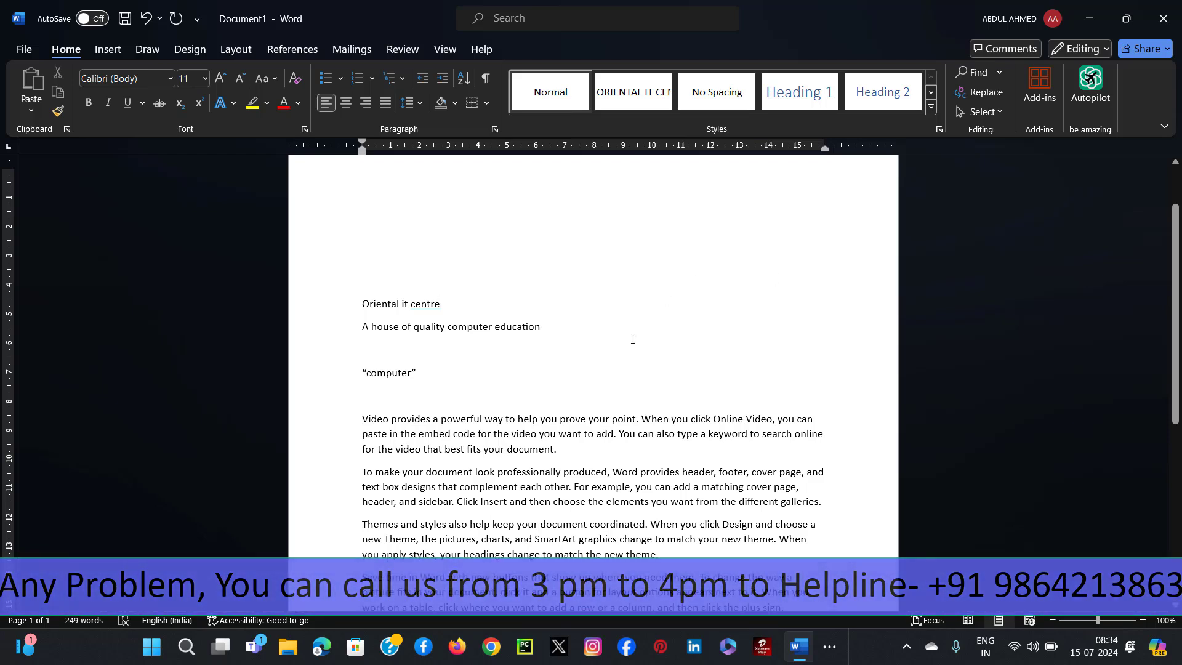
pyautogui.click(995, 73)
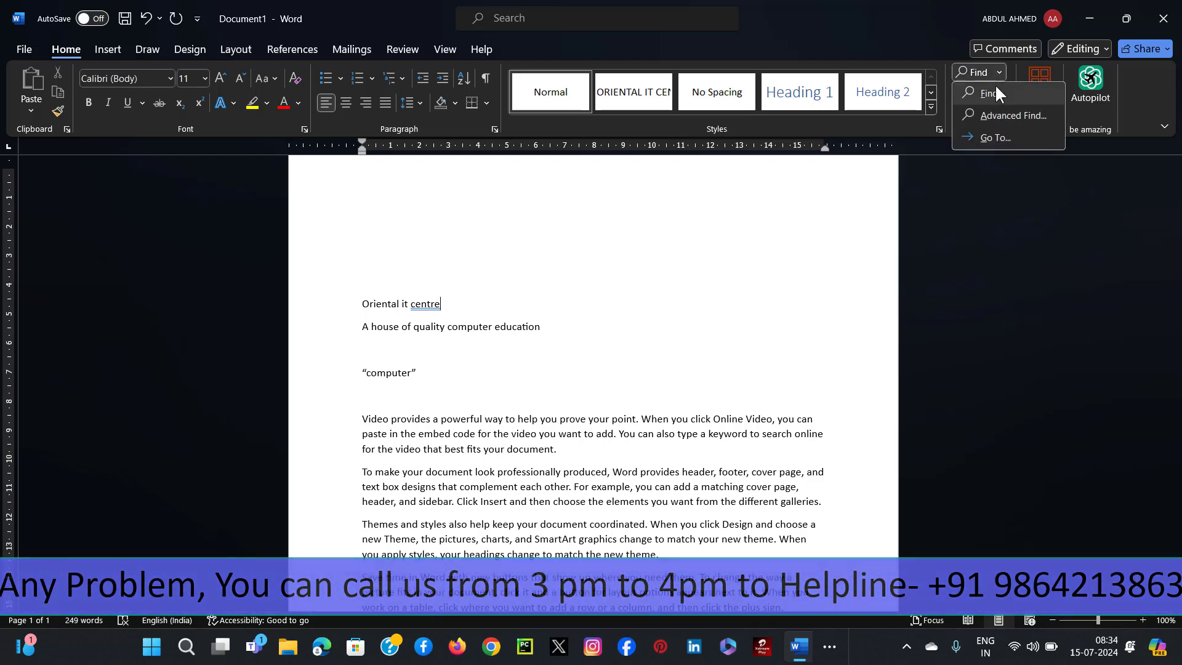
pyautogui.click(991, 91)
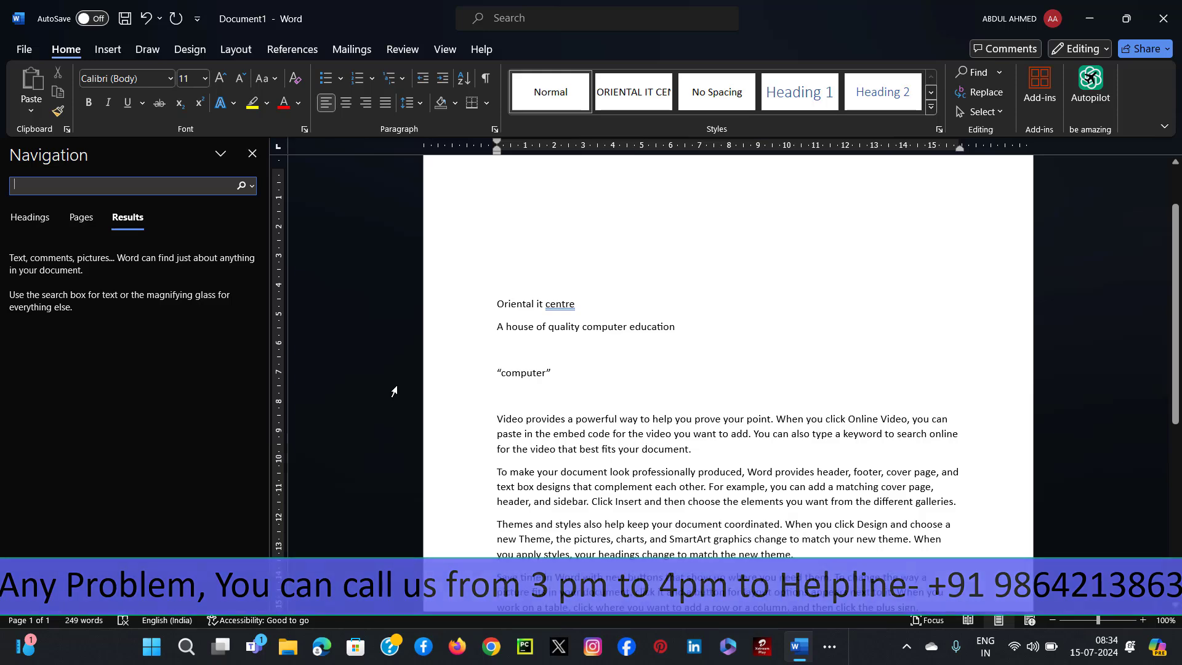
pyautogui.write('COM')
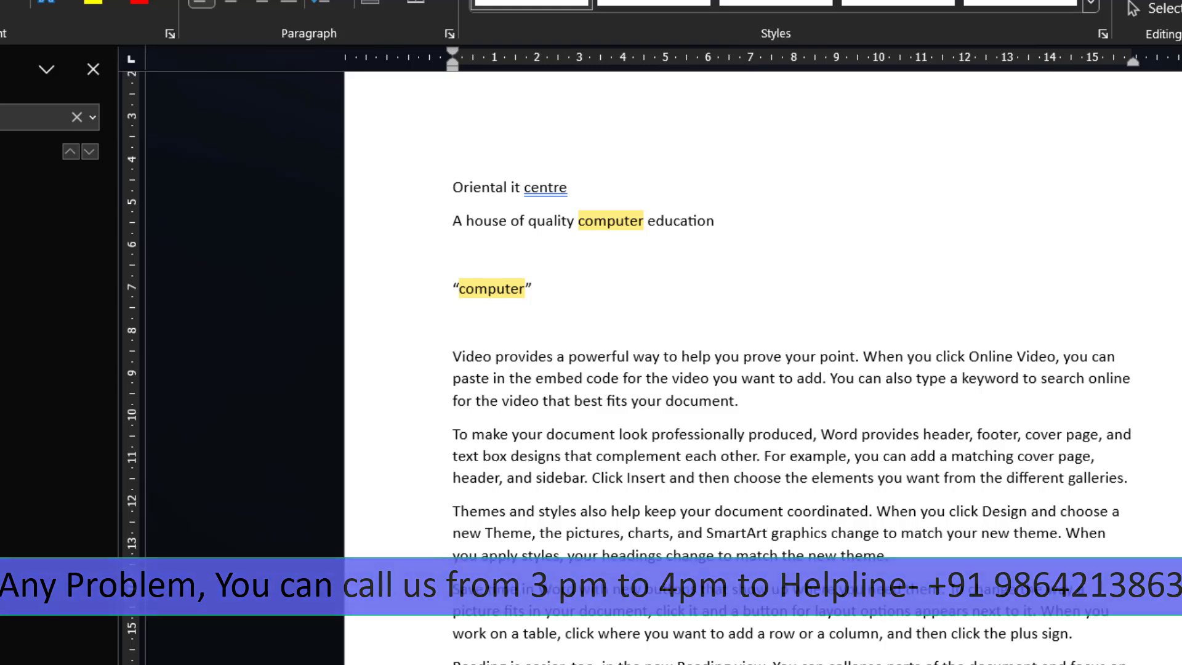
pyautogui.click(0, 186)
pyautogui.click(0, 186)
pyautogui.click(93, 69)
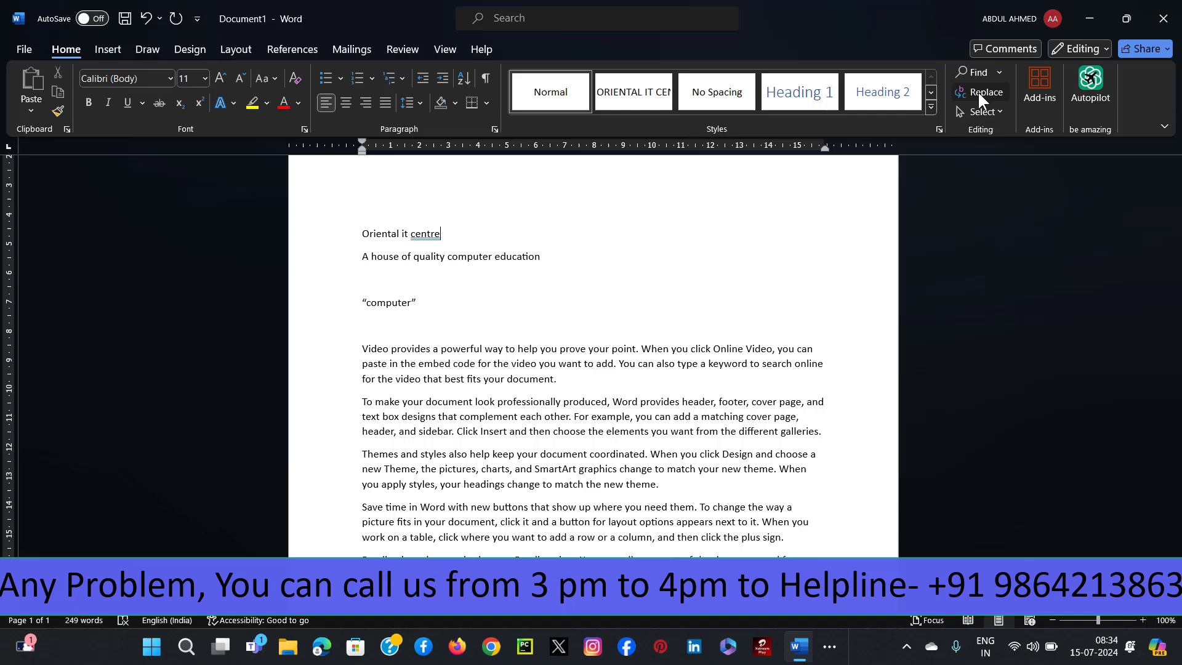
# Replace each occurrence of "COMPUTER" with "TECHNOLOGY" one at a time in the document.
pyautogui.click(980, 92)
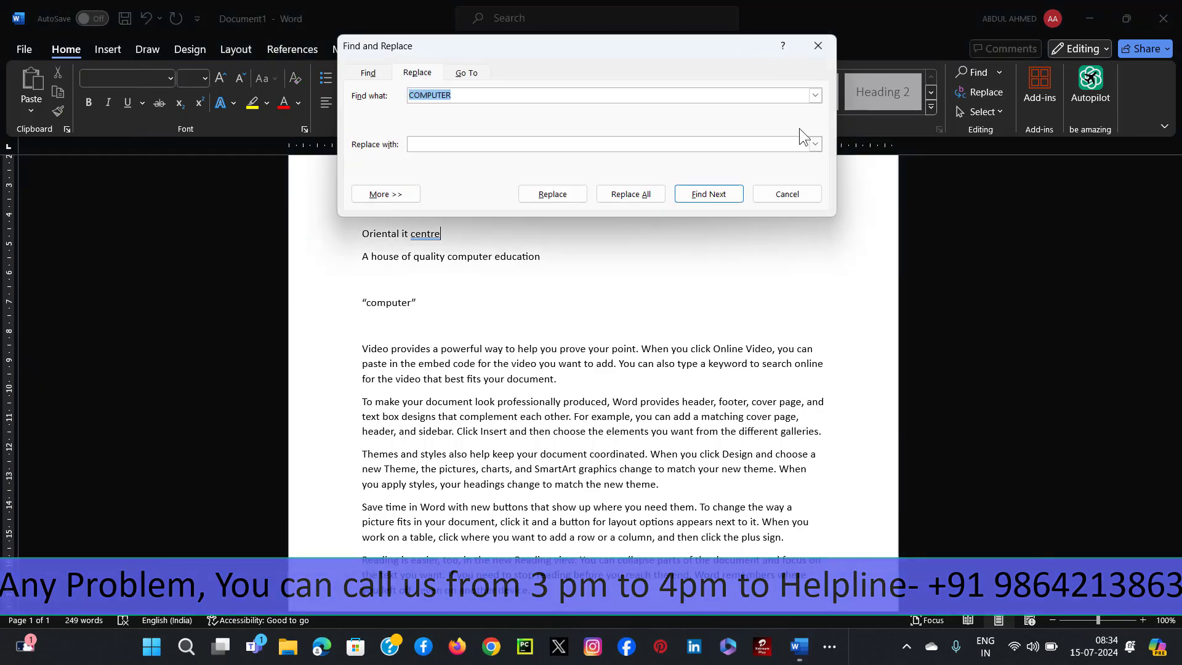
pyautogui.click(424, 148)
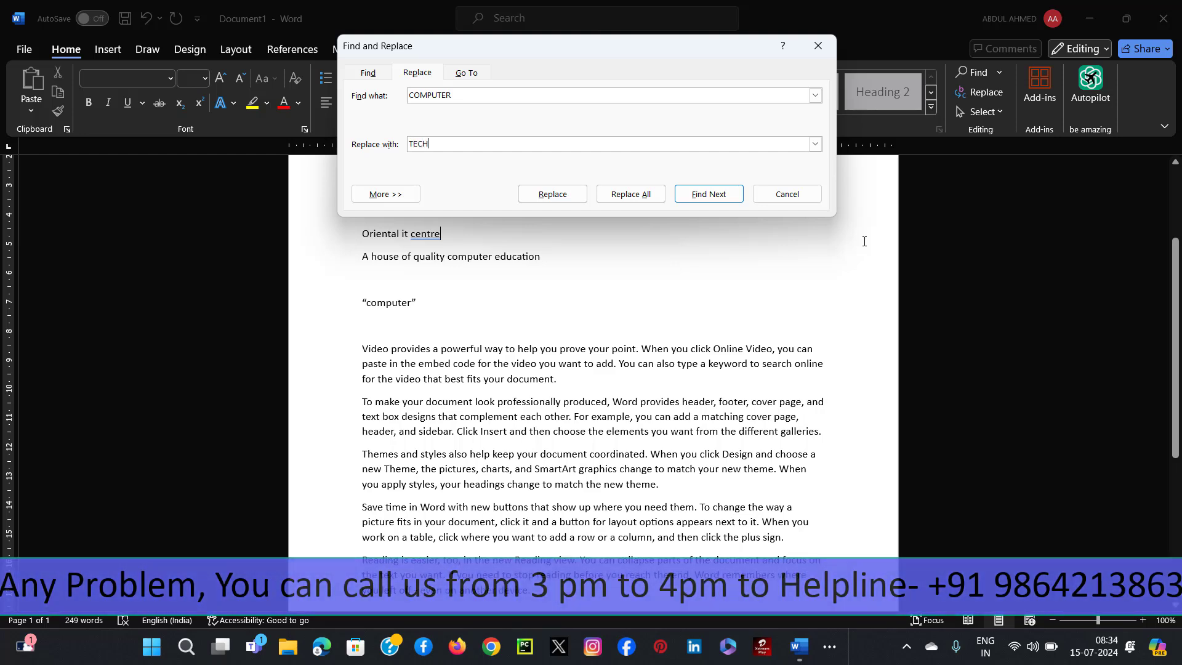
pyautogui.write('TECHNOLOGY')
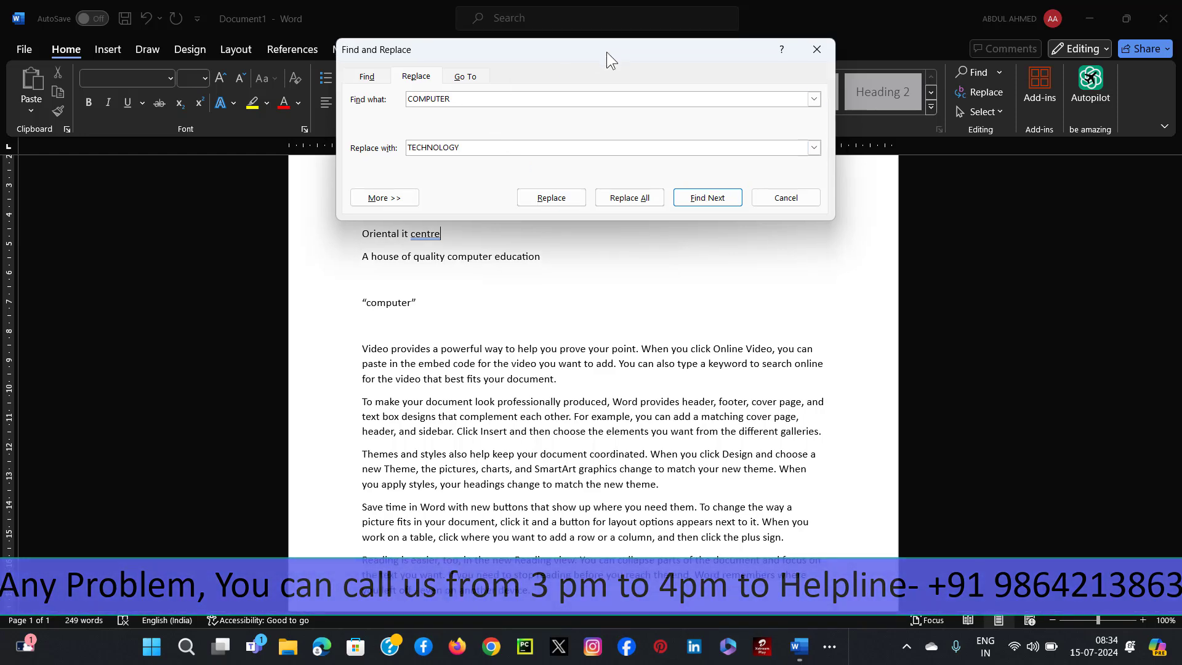
pyautogui.moveTo(606, 49); pyautogui.dragTo(754, 48)
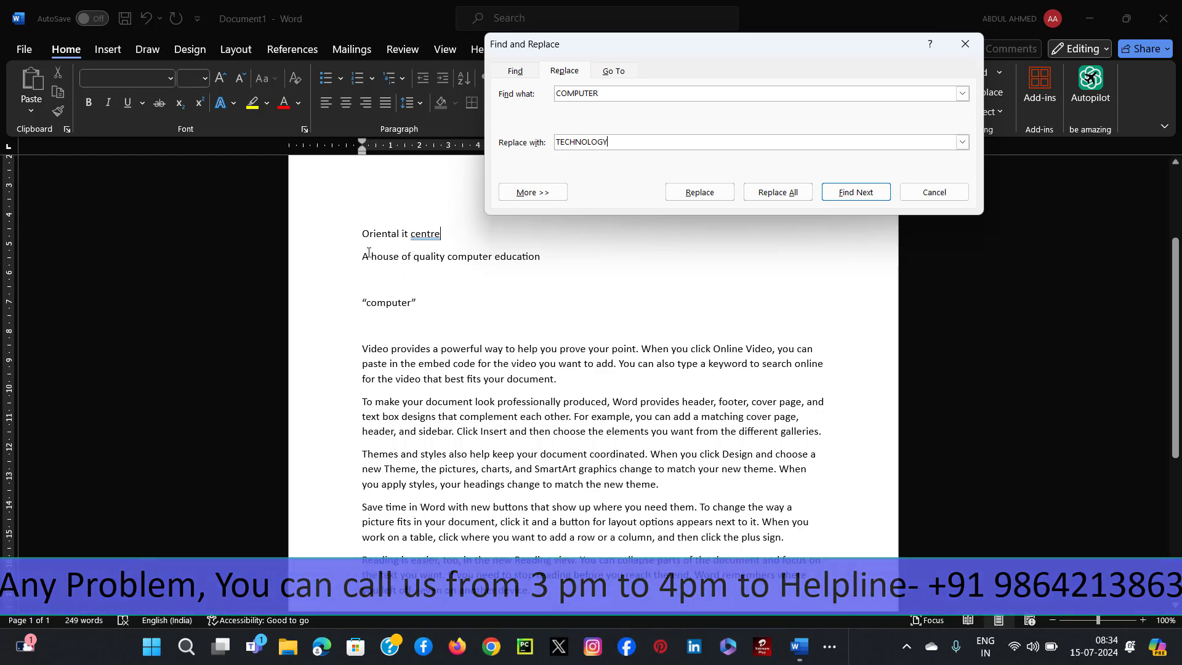
pyautogui.click(700, 192)
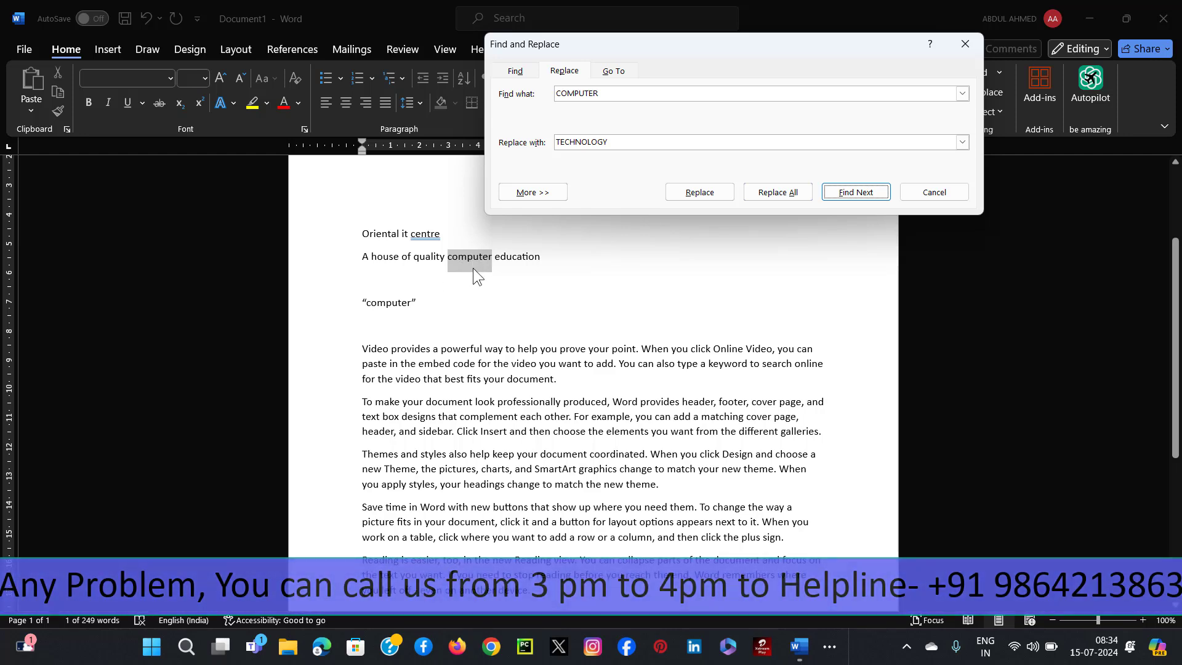
pyautogui.click(711, 197)
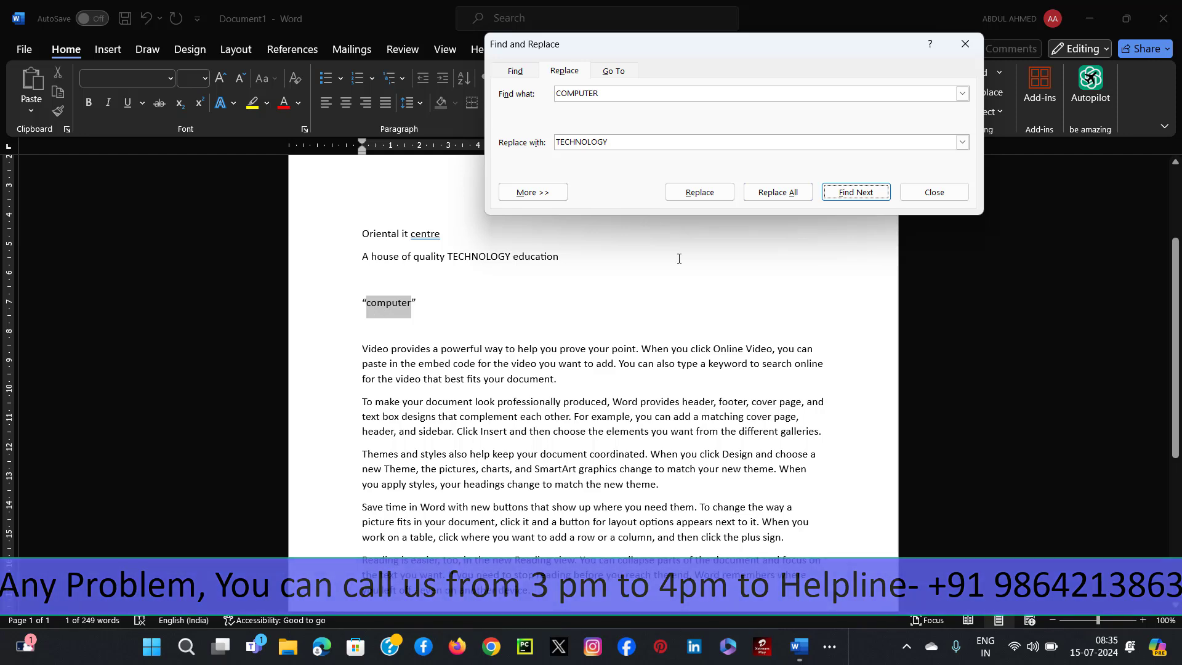
pyautogui.click(704, 192)
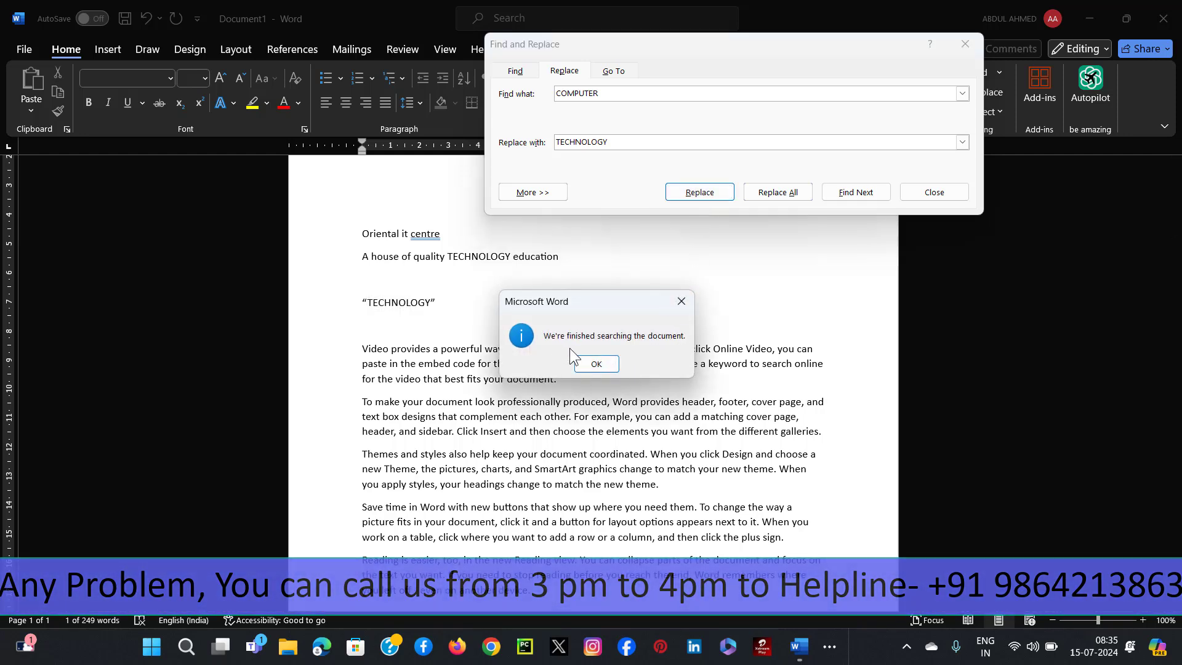
pyautogui.click(607, 365)
# Use Go To with Section as the target and VIDEO as the section number, and close the Find and Replace dialog.
pyautogui.scroll(-1, 411, 370)
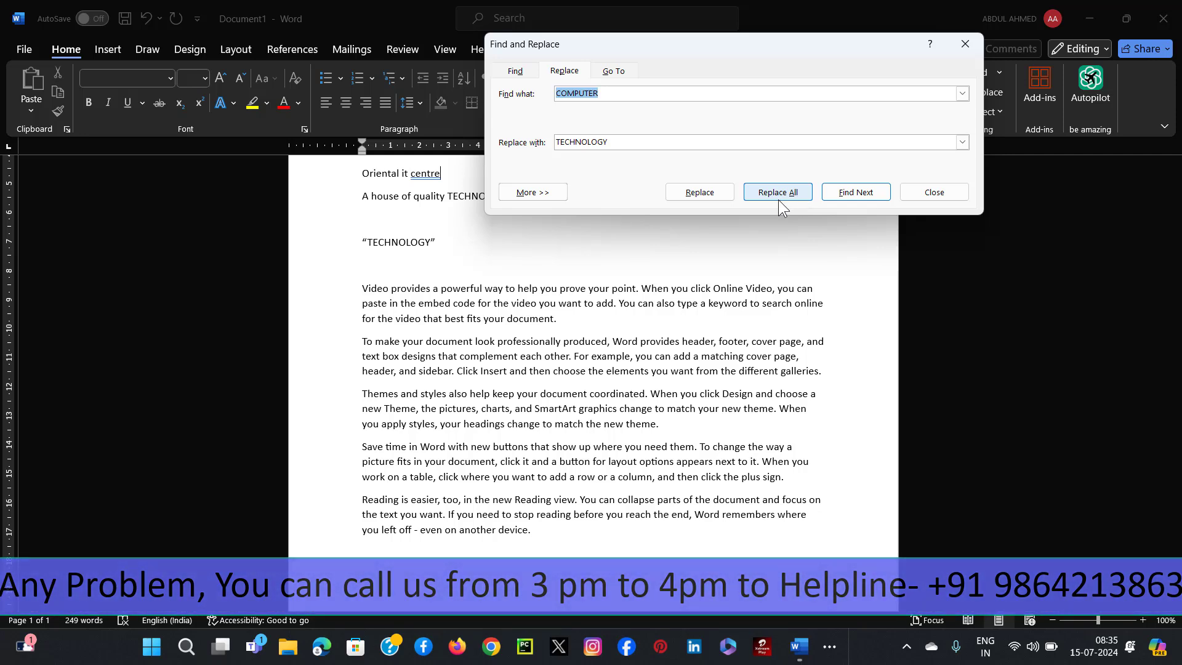
pyautogui.click(612, 72)
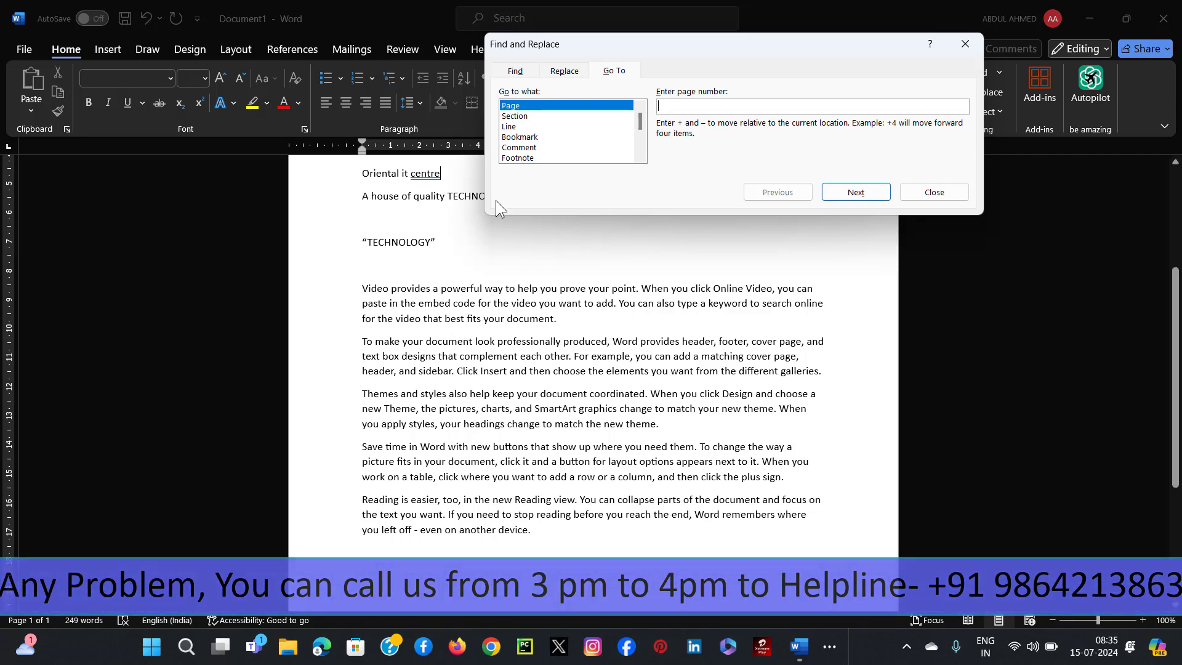
pyautogui.click(516, 116)
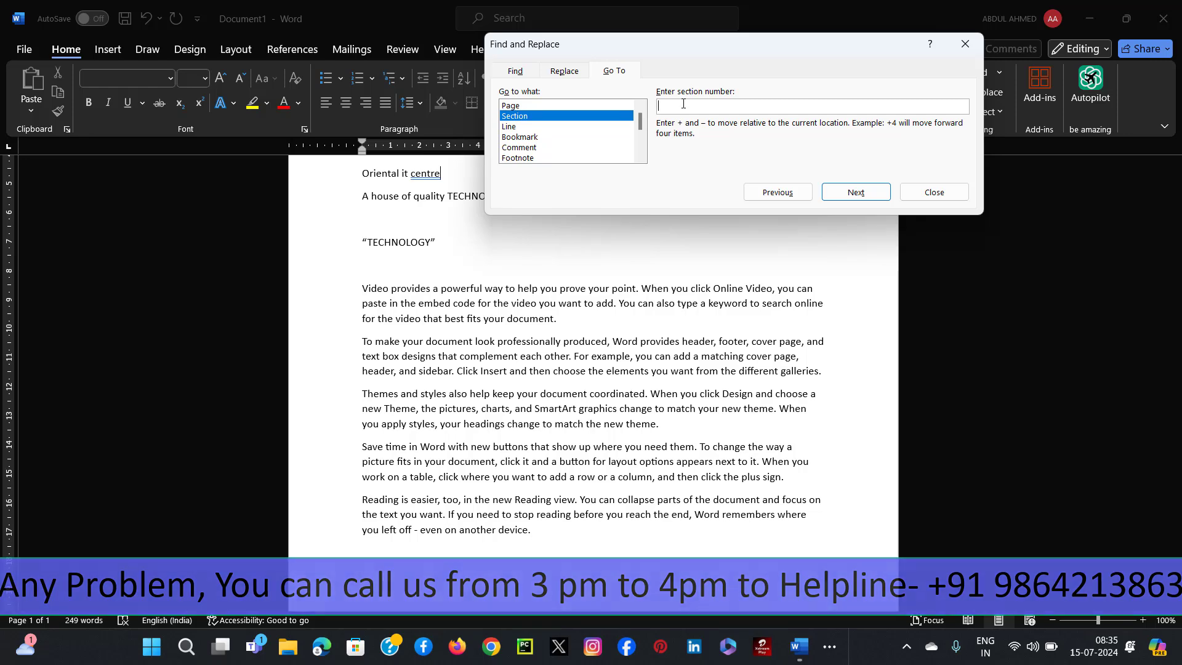
pyautogui.write('VIDEO')
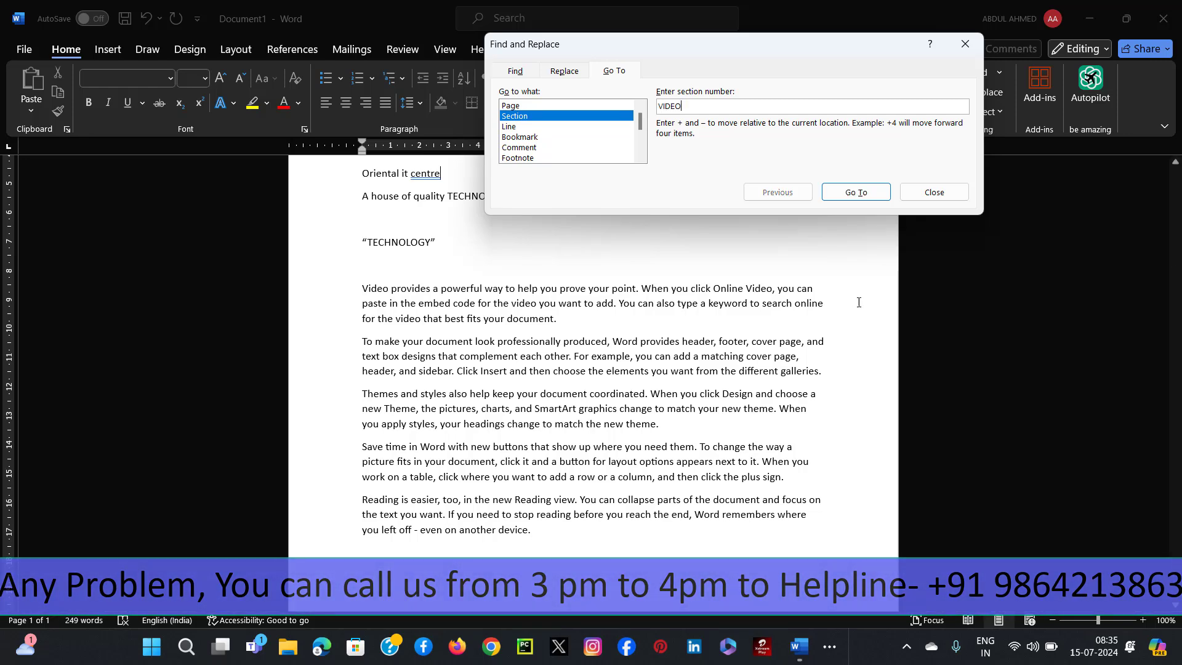
pyautogui.click(861, 191)
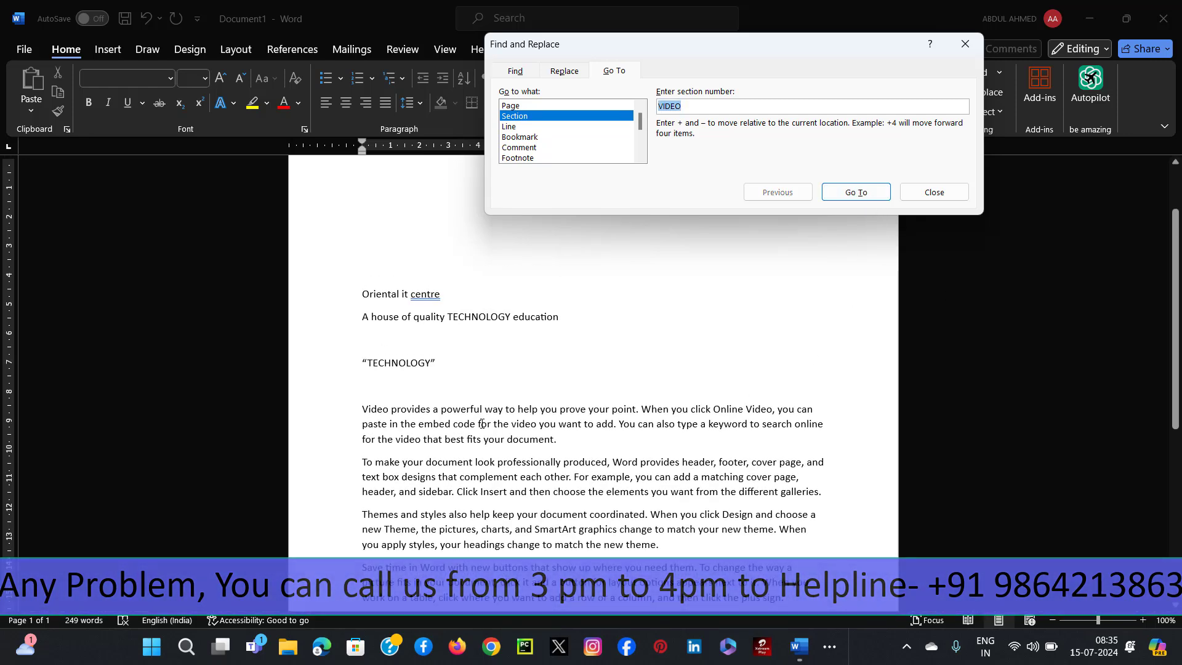
pyautogui.click(361, 410)
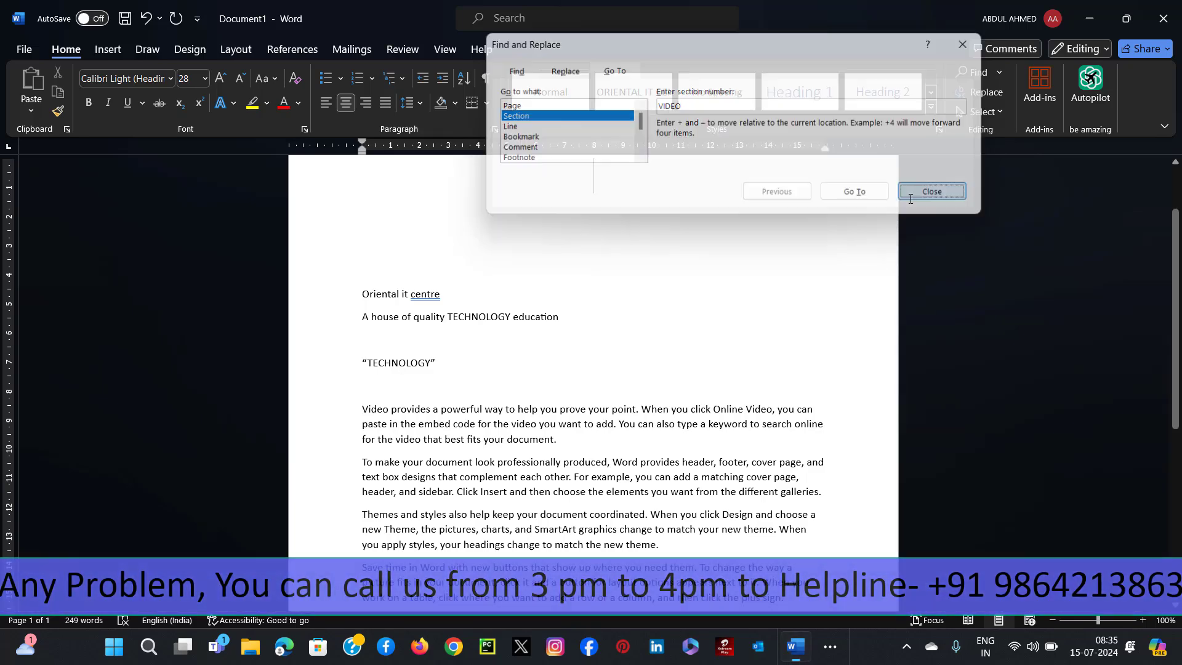
pyautogui.click(933, 192)
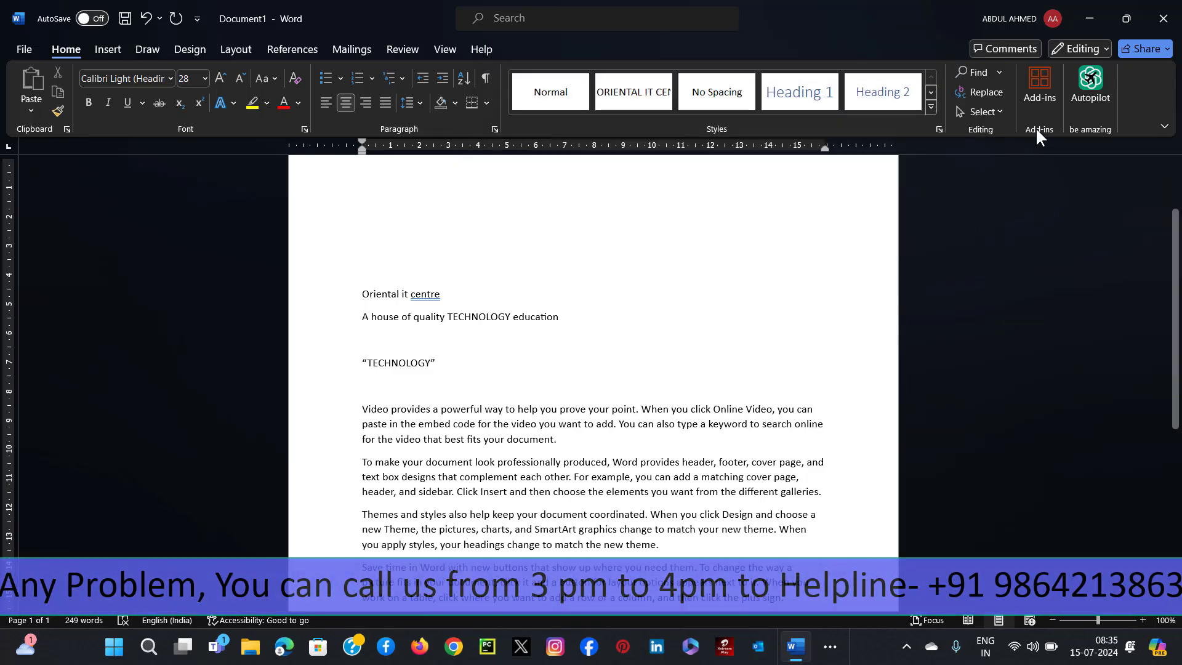
# Select the text from the title line through the last paragraph by hand, and clear the selection.
pyautogui.click(998, 111)
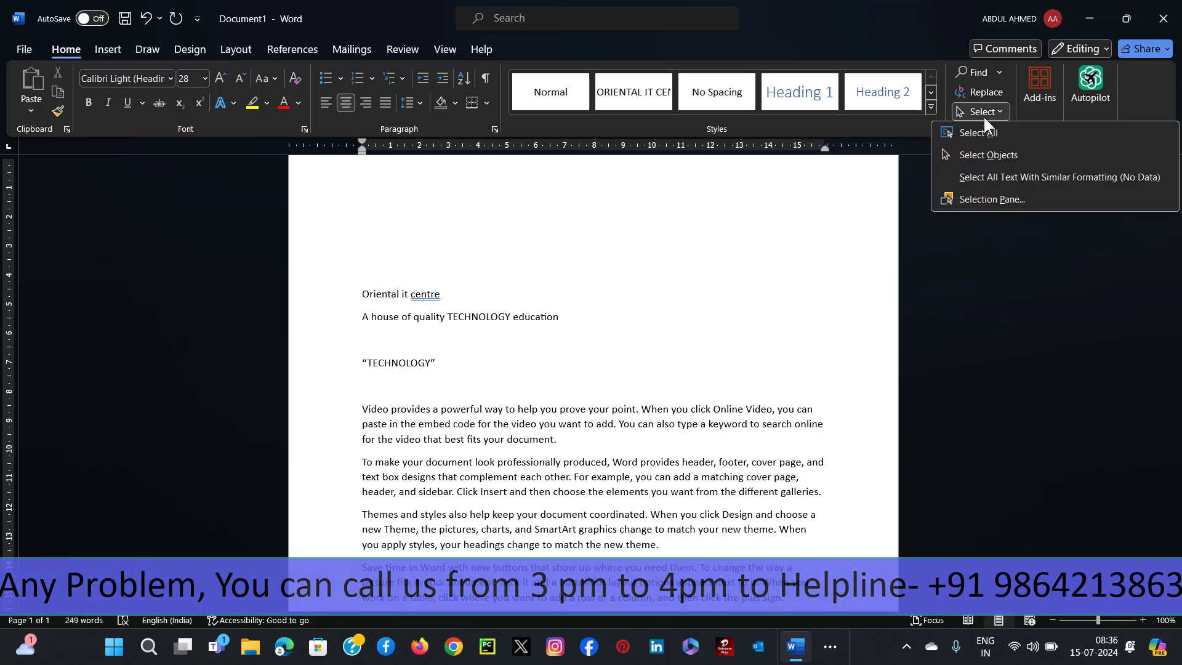
pyautogui.click(416, 318)
pyautogui.scroll(-2, 382, 203)
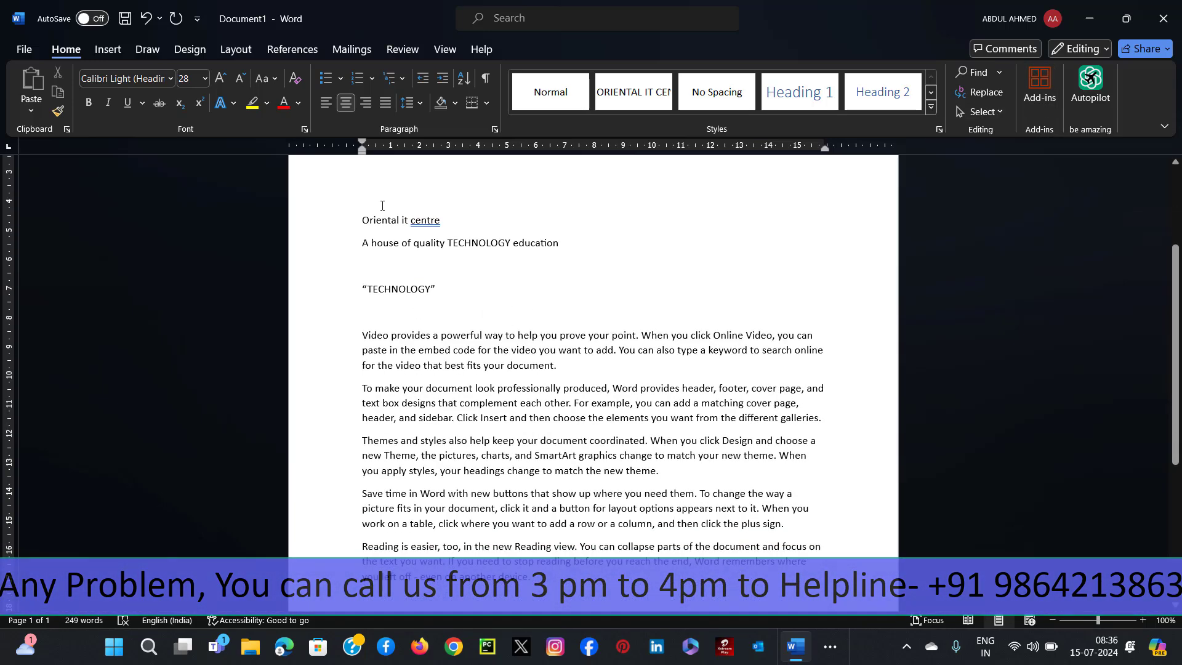
pyautogui.moveTo(361, 220); pyautogui.dragTo(529, 588)
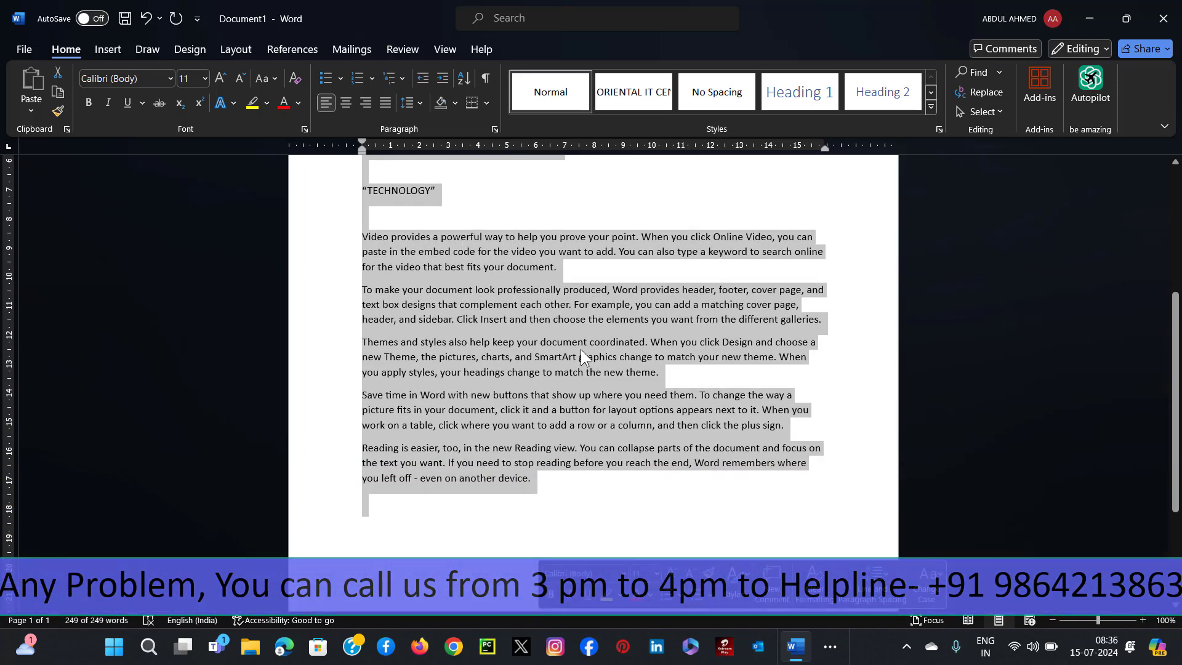
pyautogui.click(645, 275)
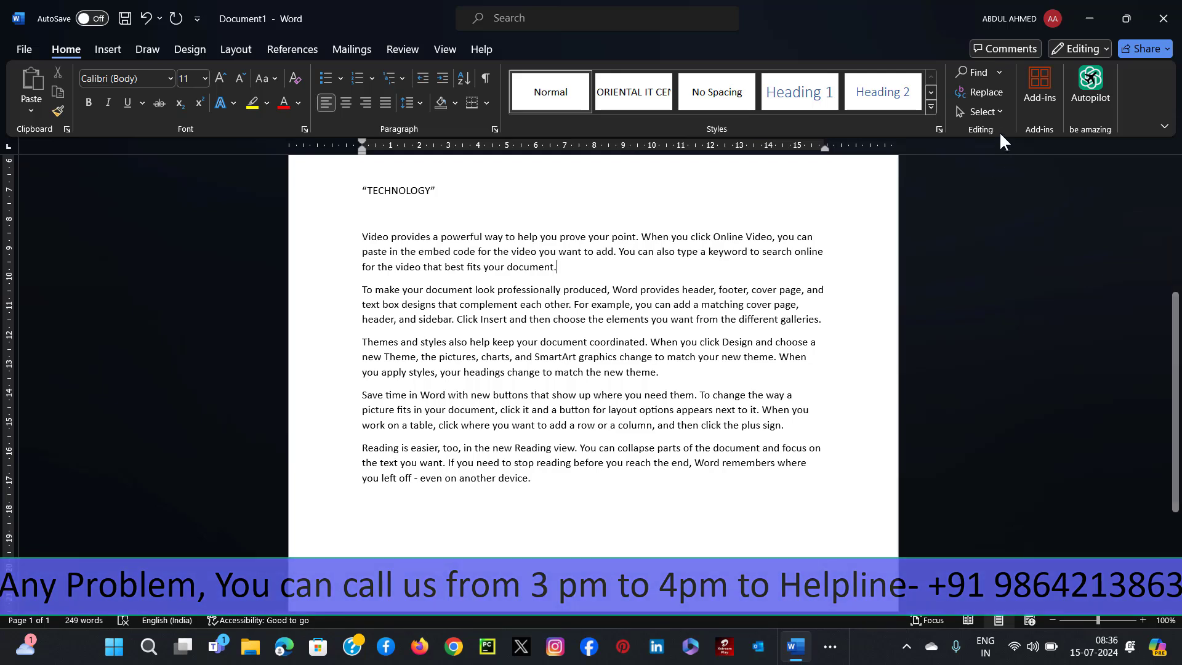
# Select all the content of the document with the Select All command.
pyautogui.click(996, 112)
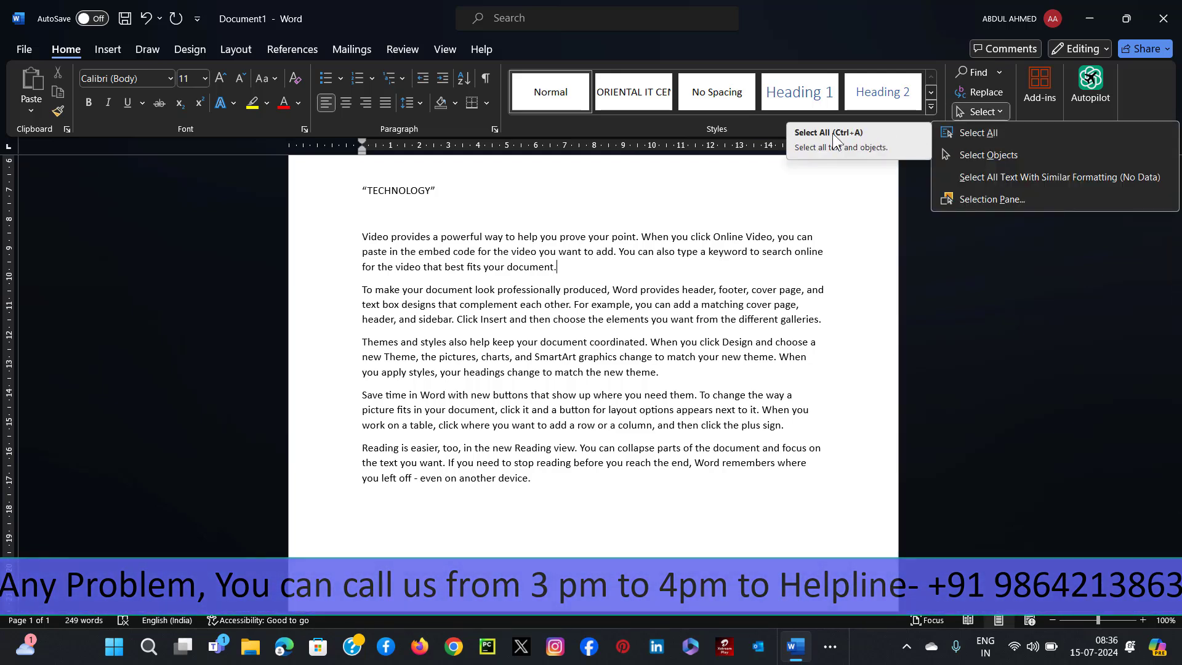
pyautogui.click(978, 131)
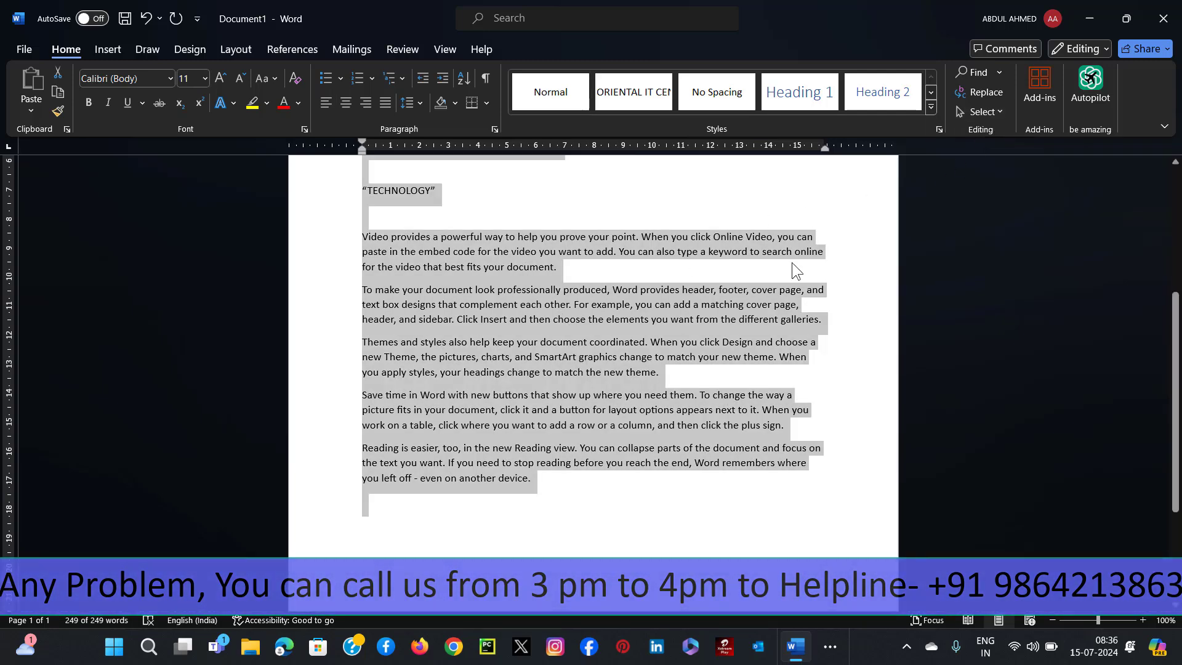
# Turn on Select Objects and draw selection boxes over the blank area below the text and across the body paragraphs.
pyautogui.click(988, 109)
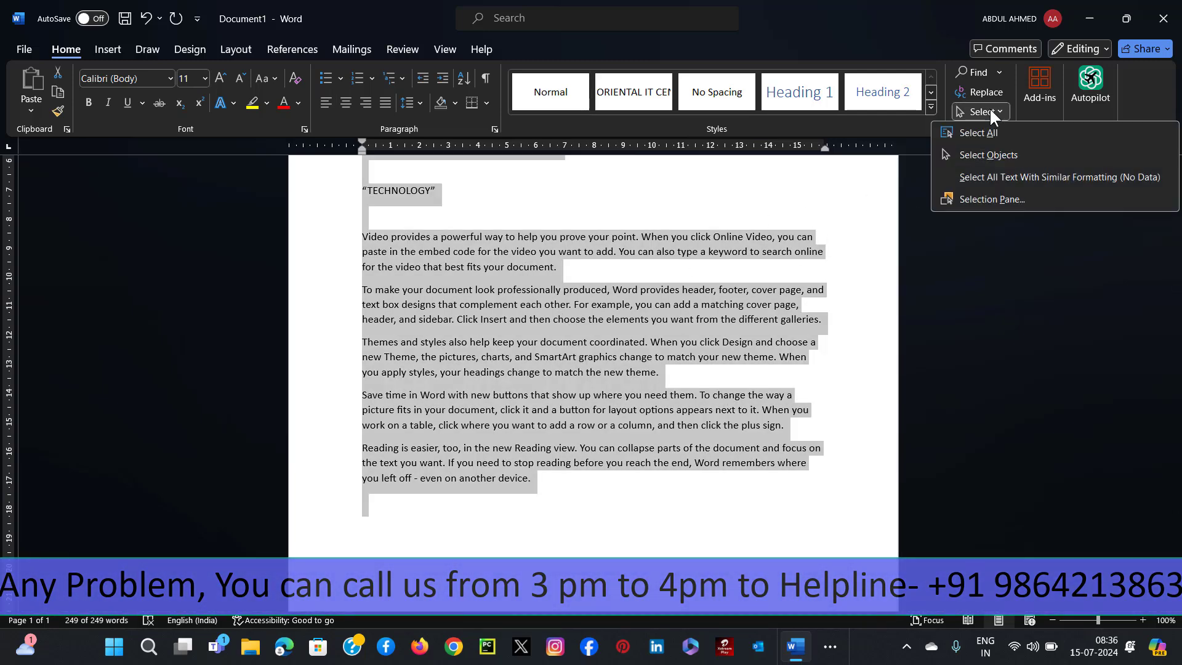
pyautogui.click(987, 155)
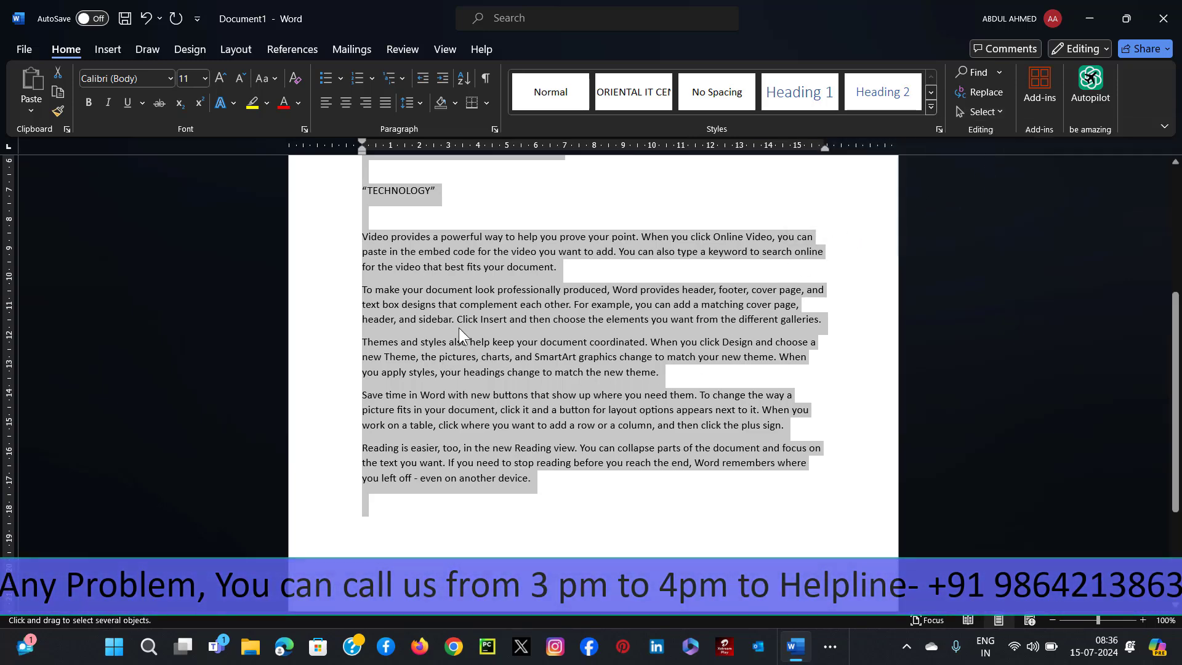
pyautogui.scroll(-1, 523, 400)
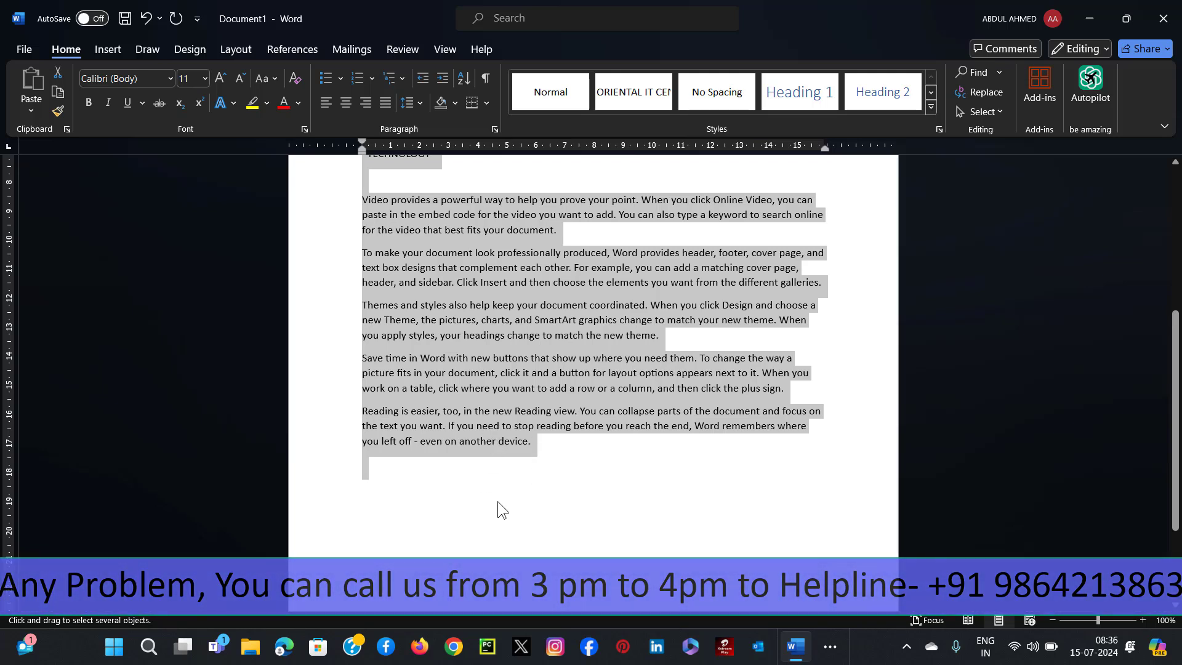
pyautogui.moveTo(497, 501); pyautogui.dragTo(699, 609)
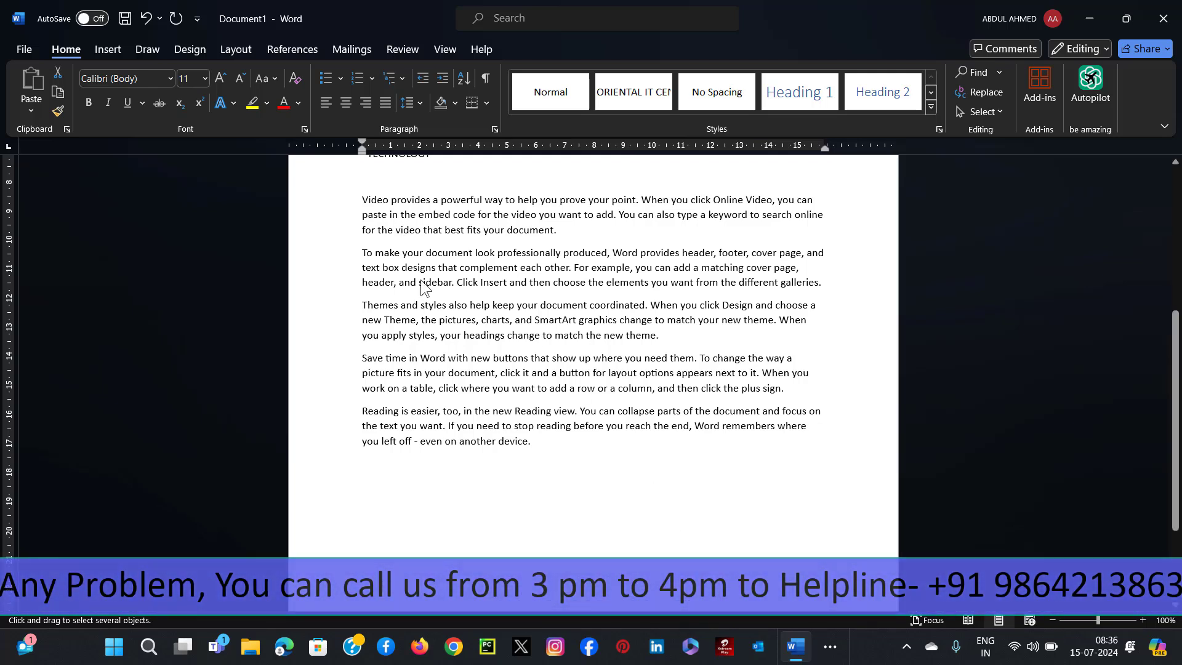
pyautogui.moveTo(417, 277); pyautogui.dragTo(796, 501)
# Try to select all text with similar formatting.
pyautogui.click(992, 113)
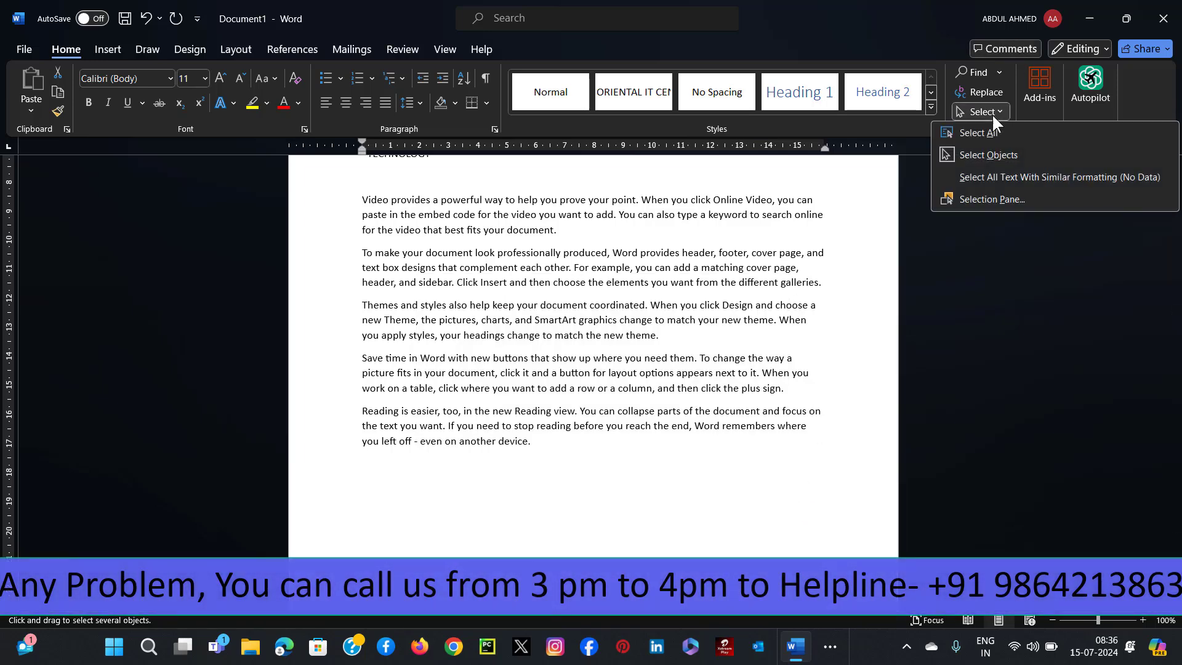
pyautogui.click(1003, 179)
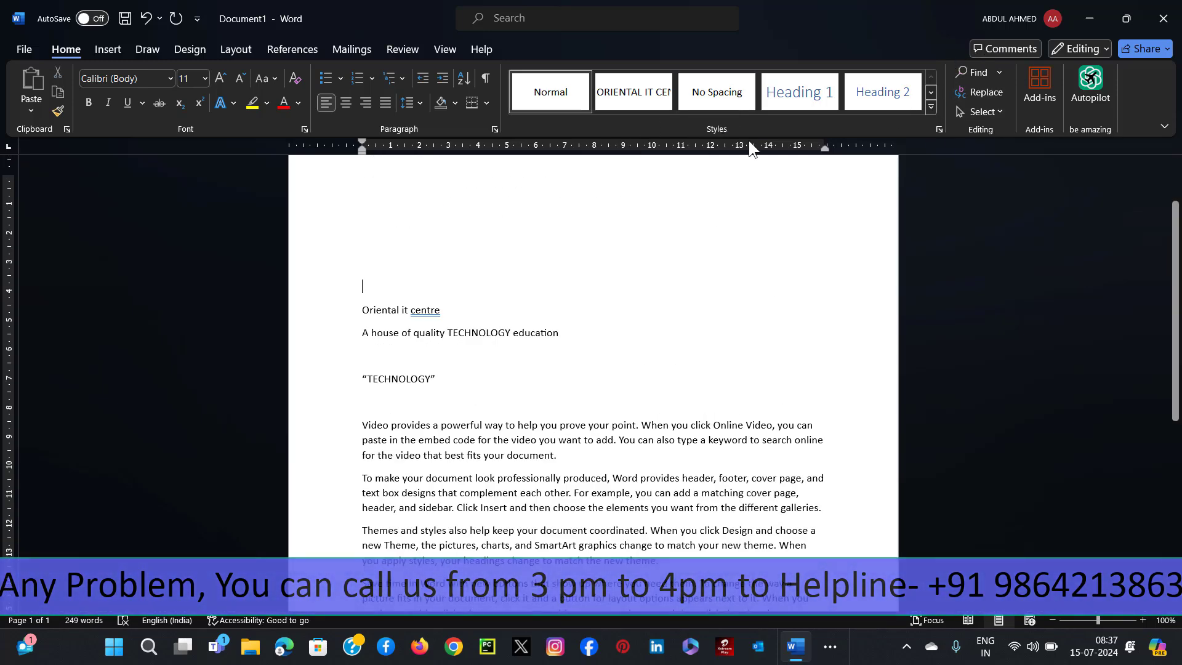
# Browse the available add-ins, examining My Add-ins and the Popular Add-ins list.
pyautogui.click(1037, 106)
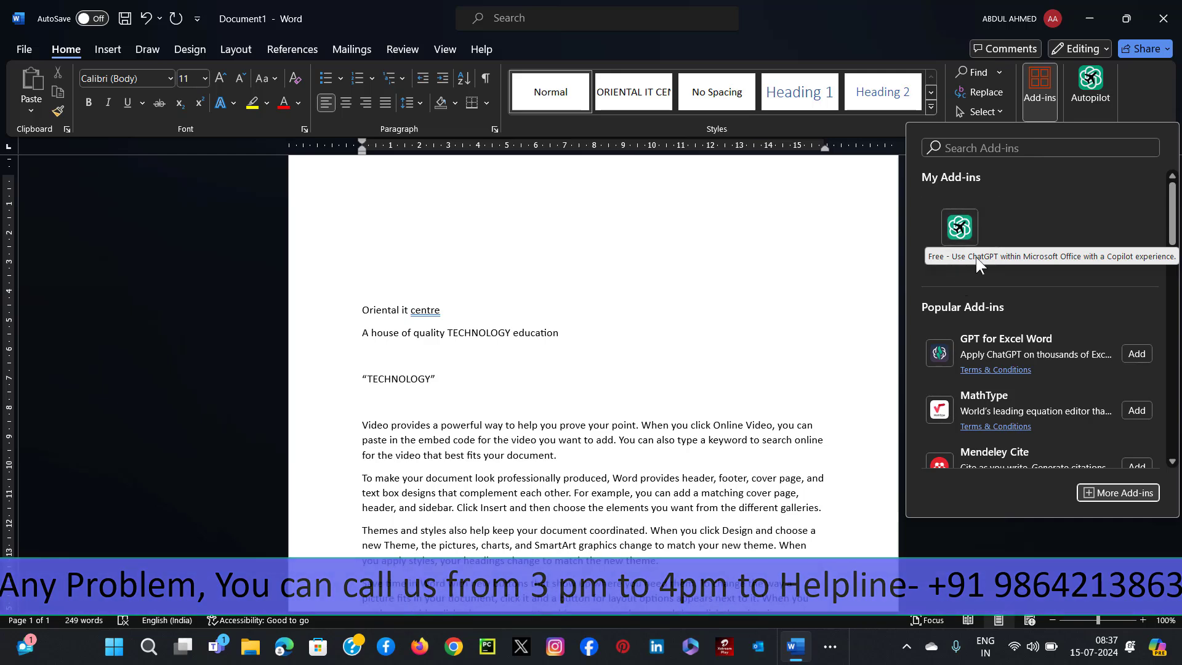
pyautogui.scroll(-1, 997, 369)
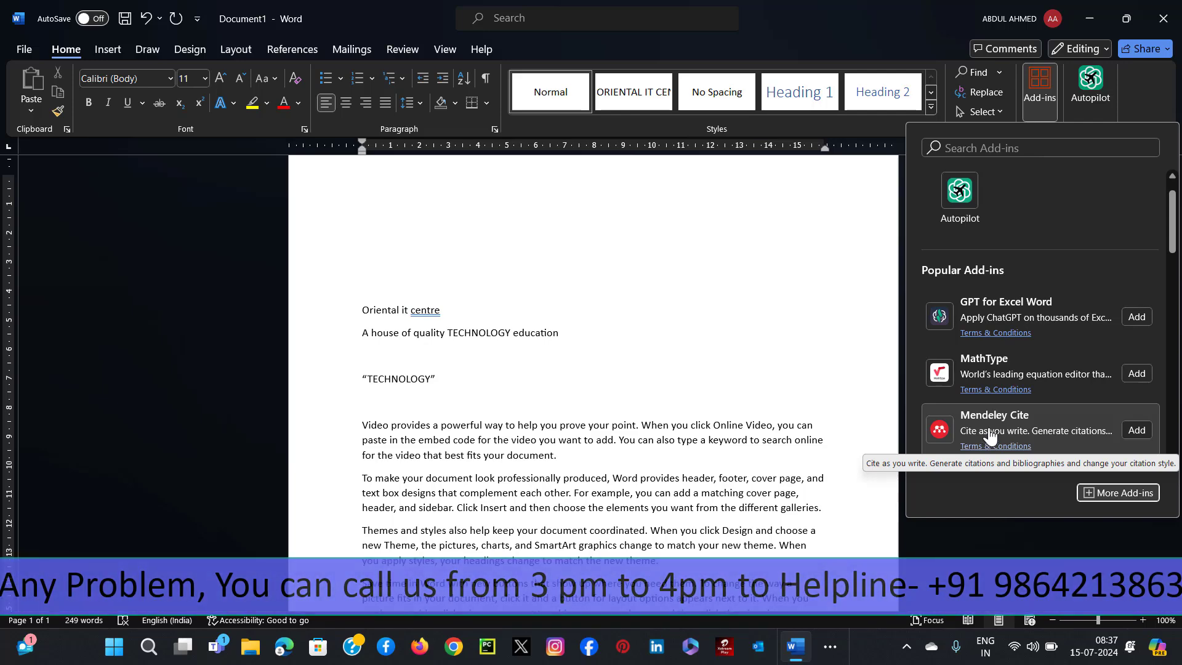
pyautogui.scroll(-3, 989, 437)
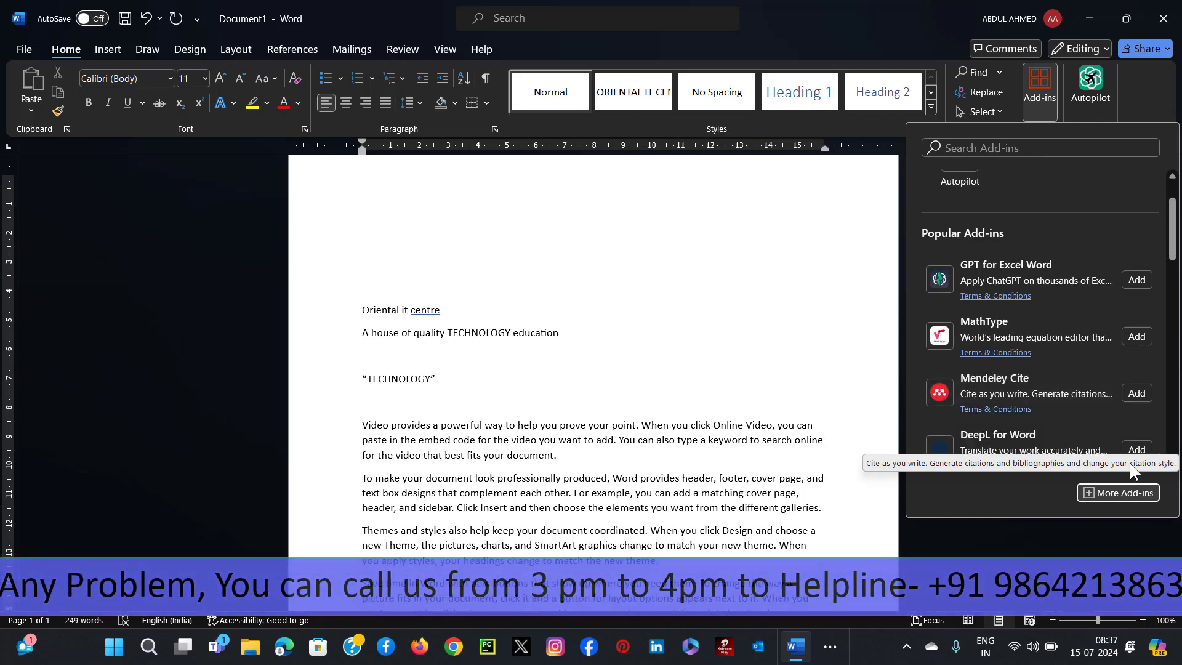
pyautogui.scroll(-5, 1005, 410)
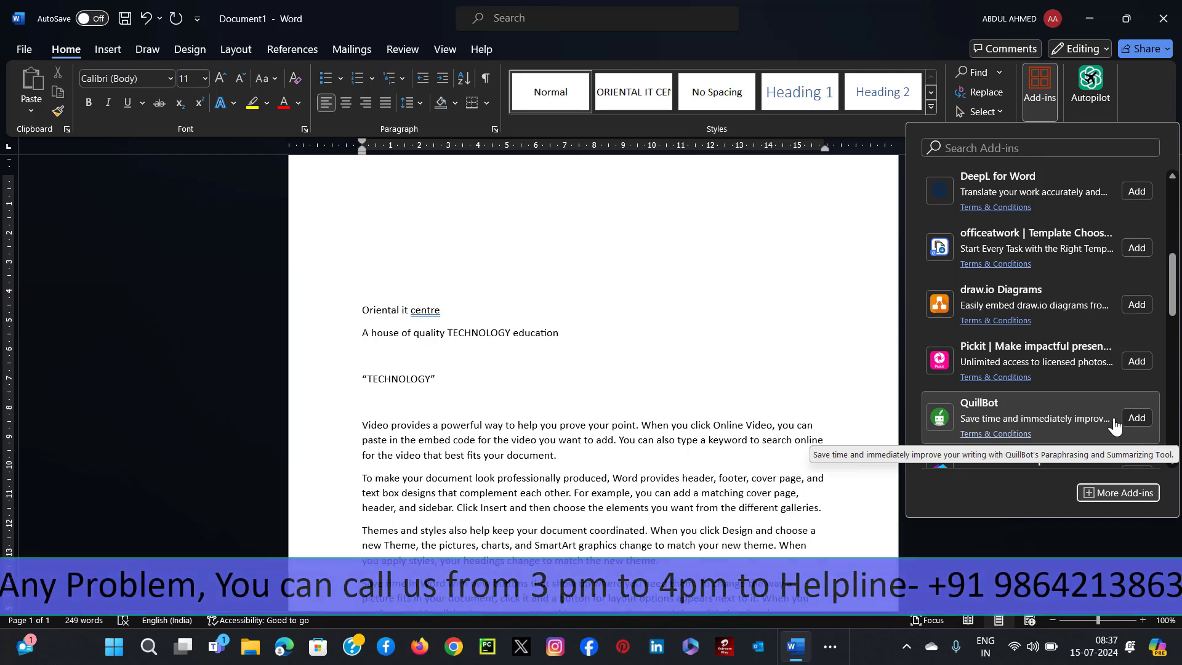
pyautogui.scroll(-1, 1115, 425)
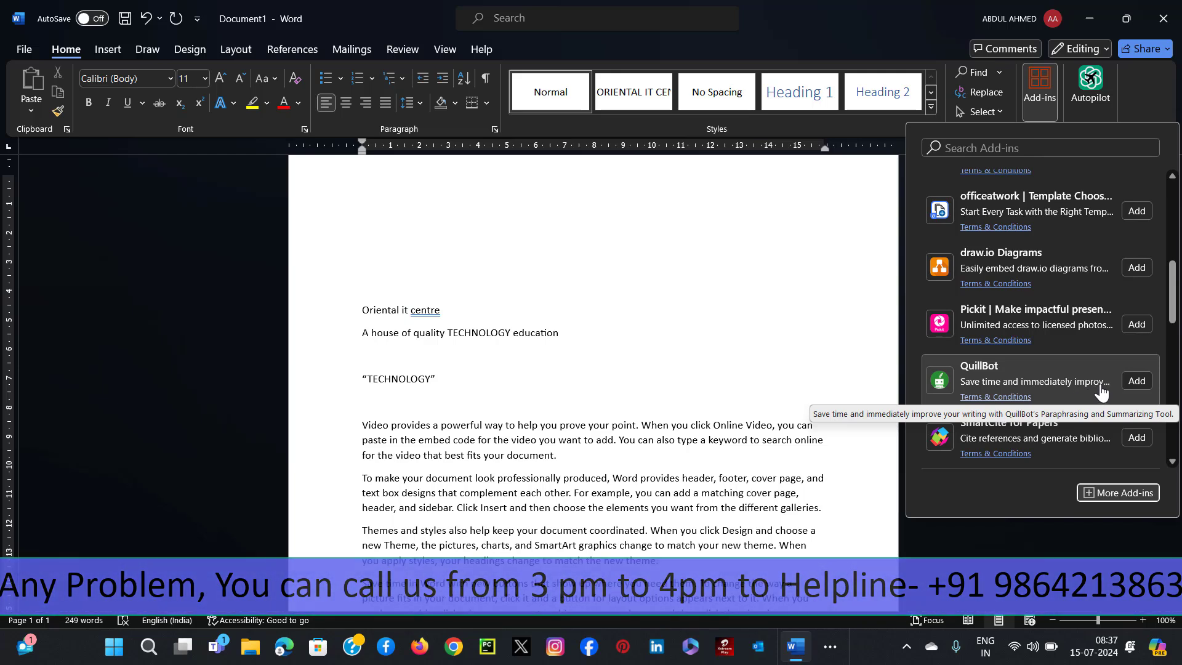
pyautogui.scroll(-1, 1101, 391)
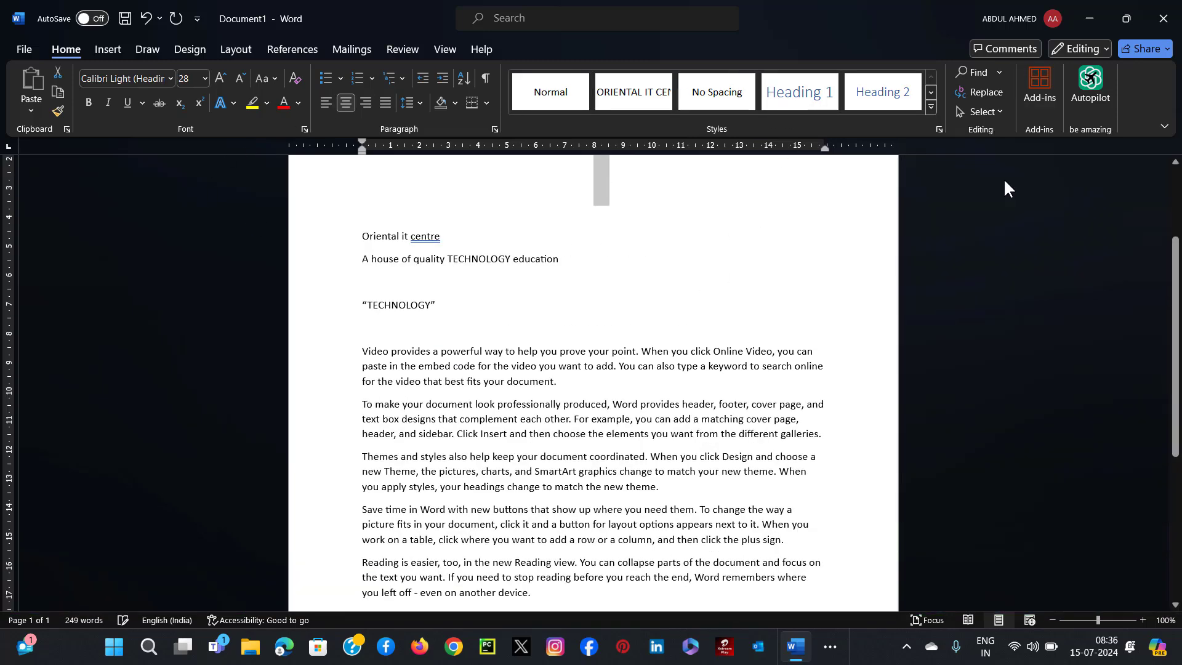
# View the Selection pane, place the cursor in the empty line above the title, and close the pane.
pyautogui.scroll(2, 609, 290)
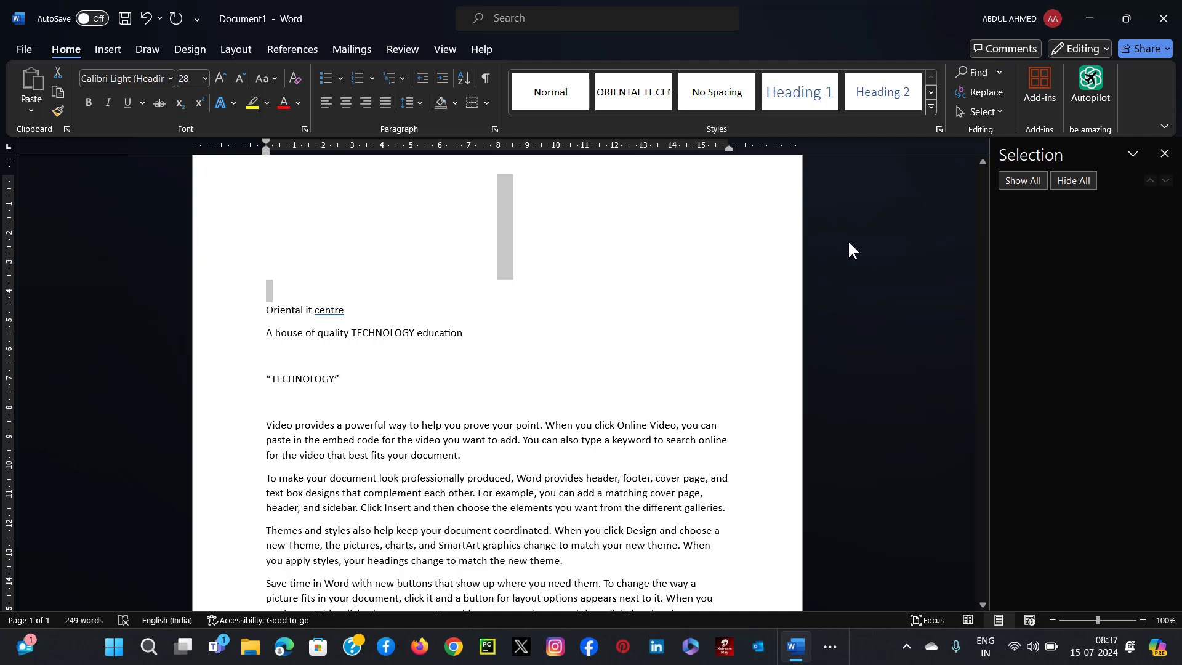
pyautogui.click(489, 290)
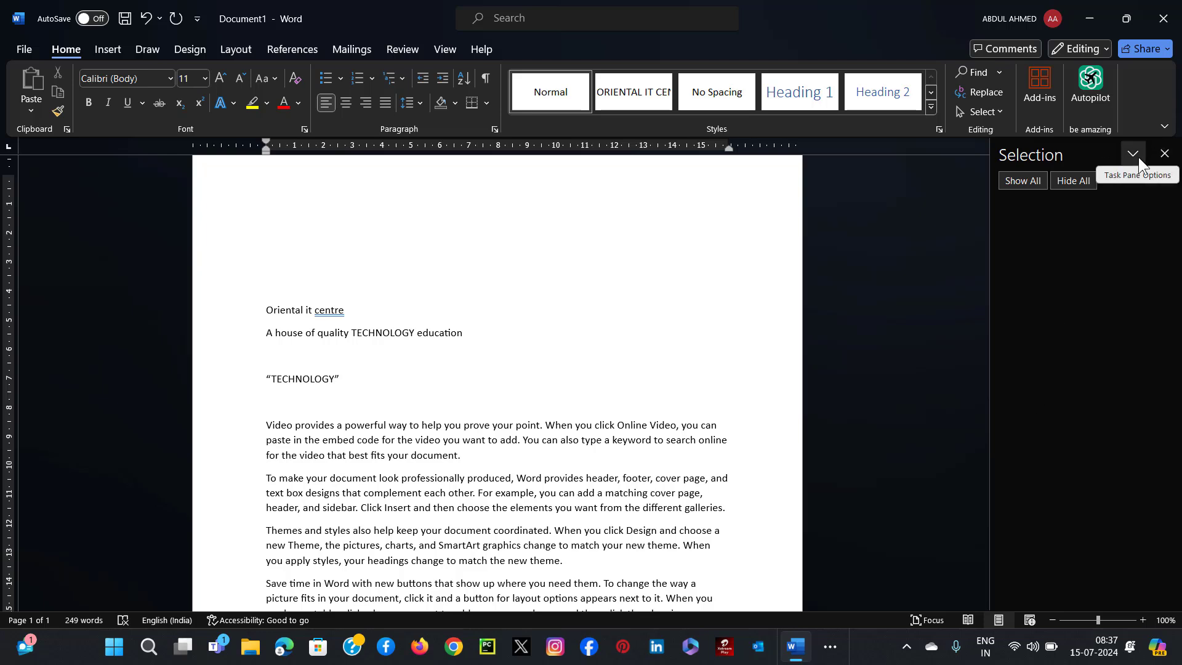
pyautogui.click(1164, 154)
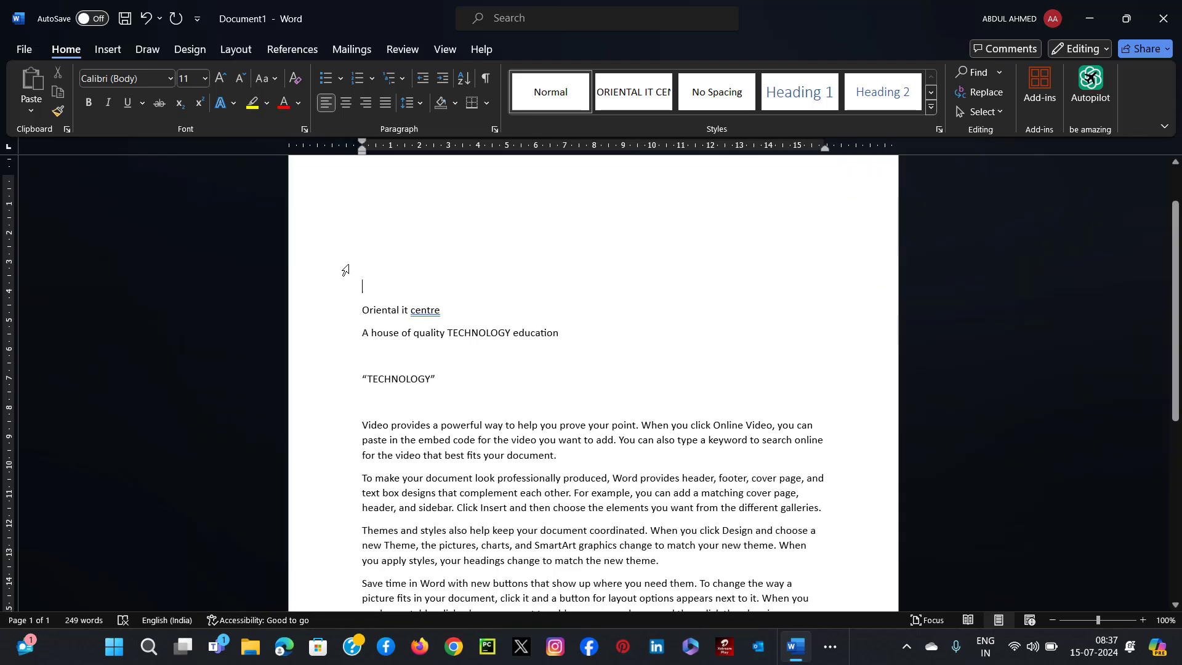